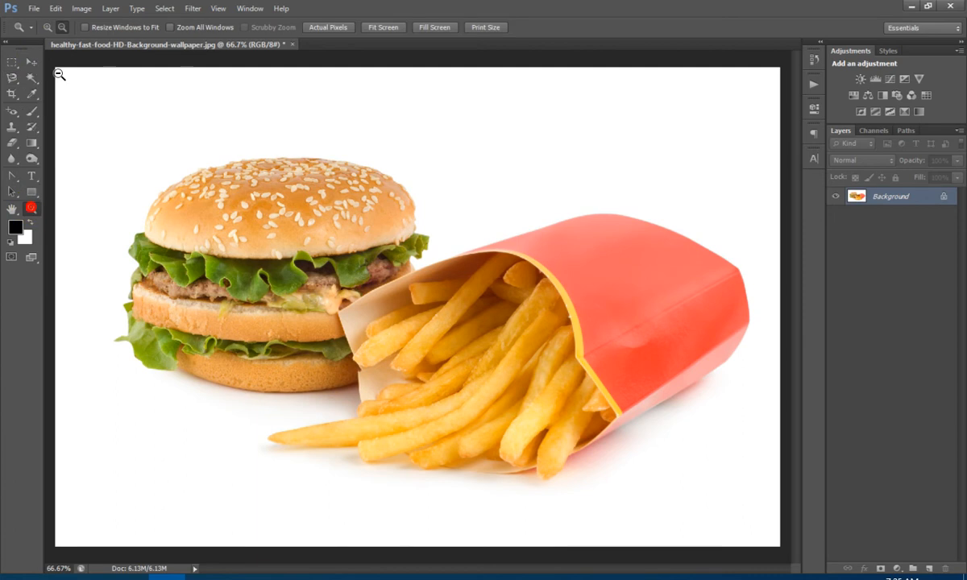
Begin a Magnetic Lasso selection at the burger's upper-left lettuce edge and trace down to the tip of the lower lettuce leaf.
{"action": "left_click", "coordinate": [198, 198]}
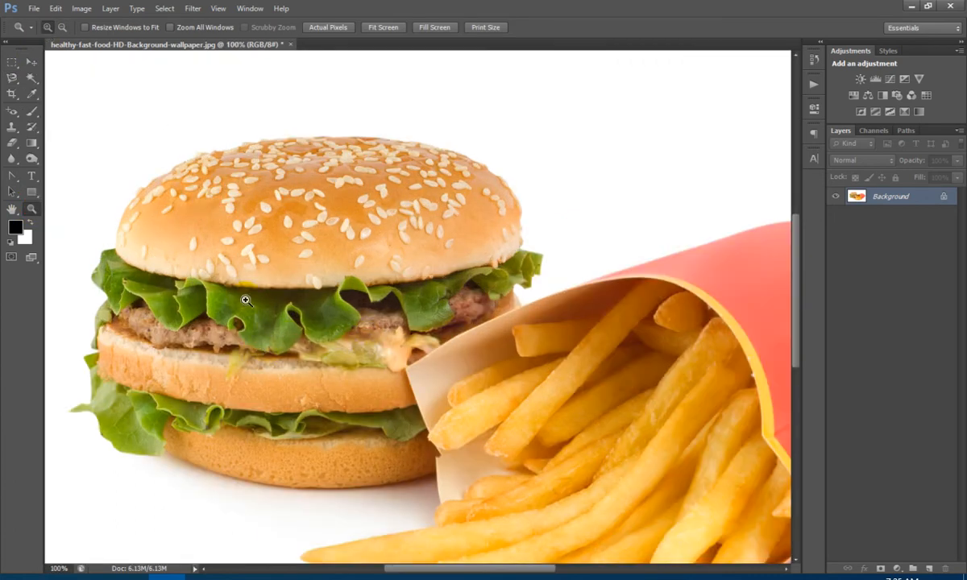
{"action": "left_click", "coordinate": [85, 299]}
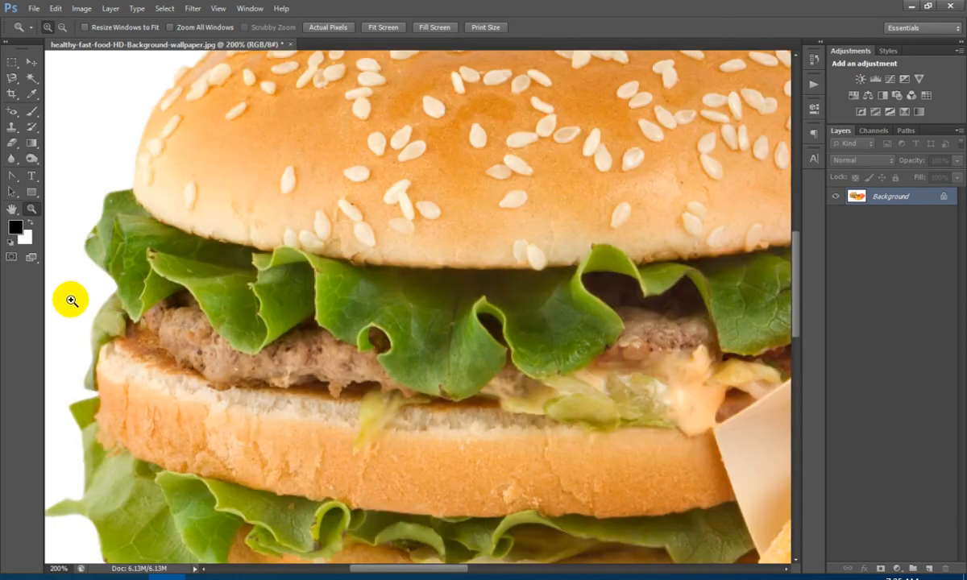
{"action": "left_click_drag", "start_coordinate": [208, 334], "coordinate": [365, 270]}
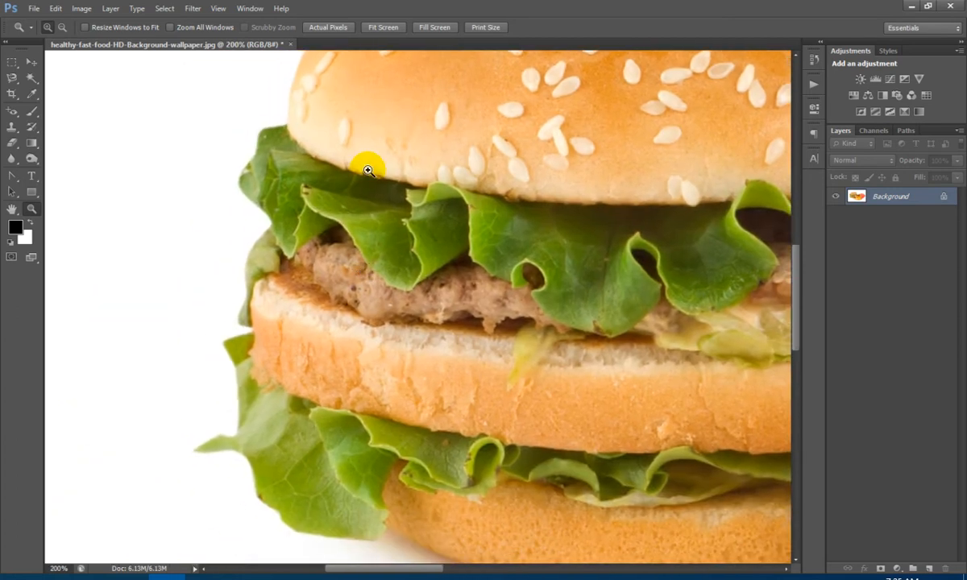
{"action": "left_click", "coordinate": [129, 167]}
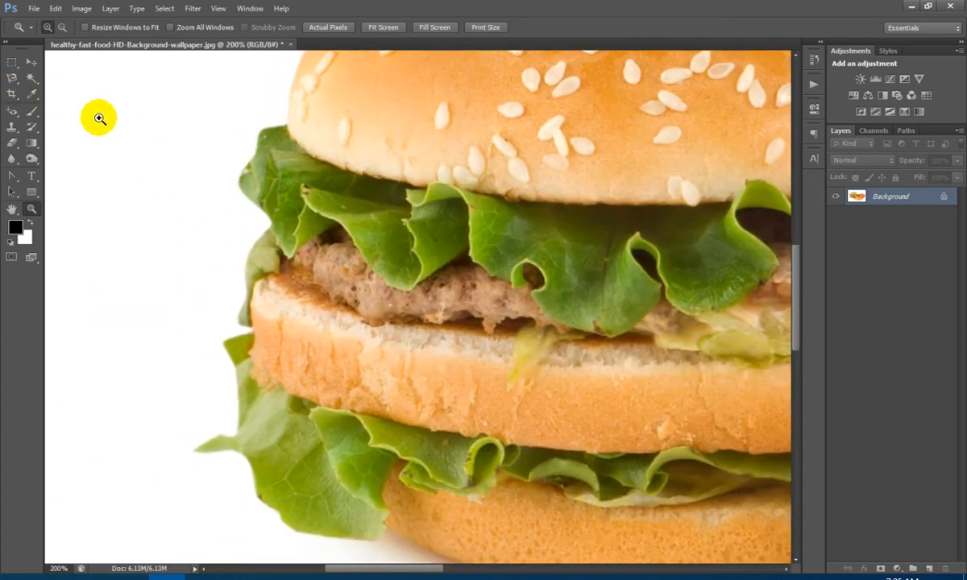
{"action": "left_click", "coordinate": [15, 83]}
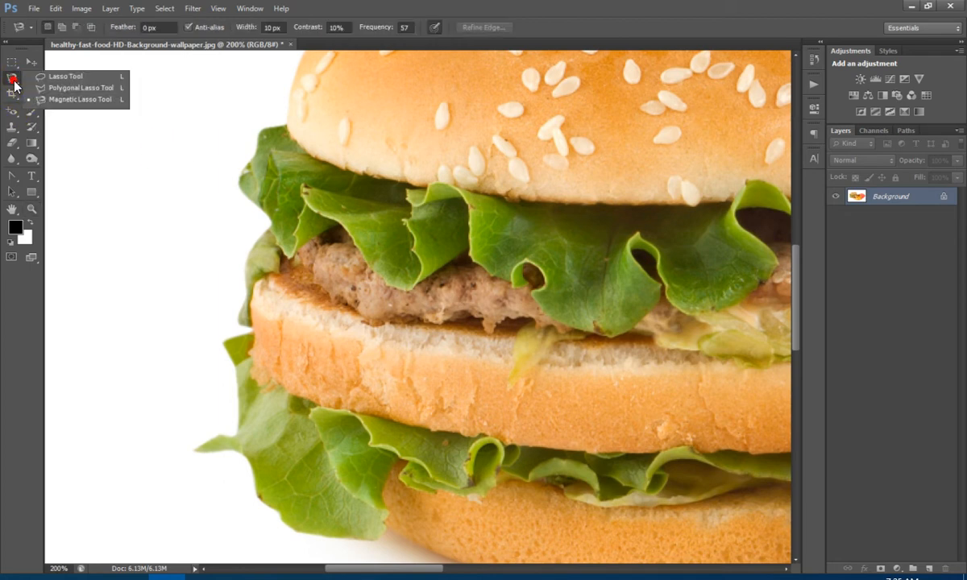
{"action": "left_click", "coordinate": [62, 100]}
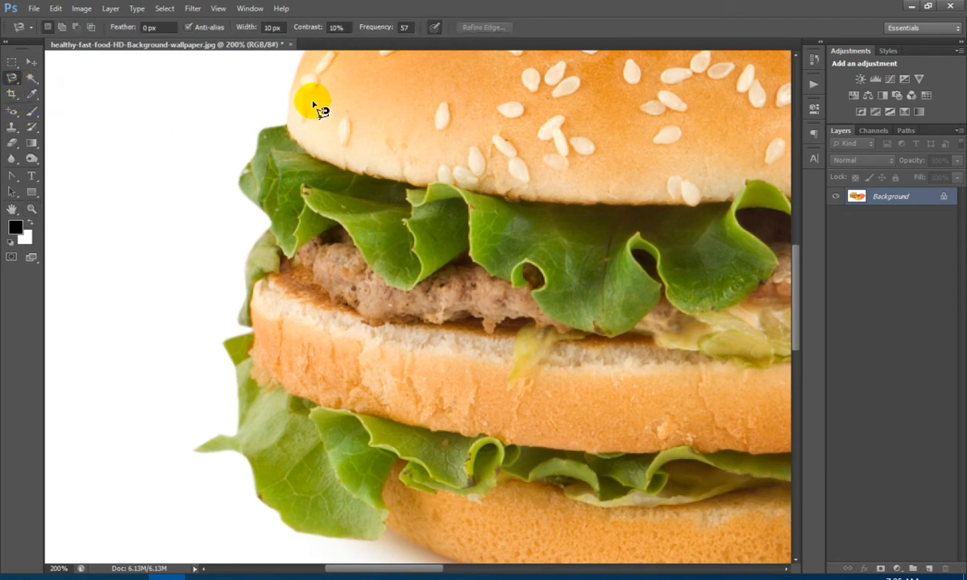
{"action": "left_click", "coordinate": [286, 126]}
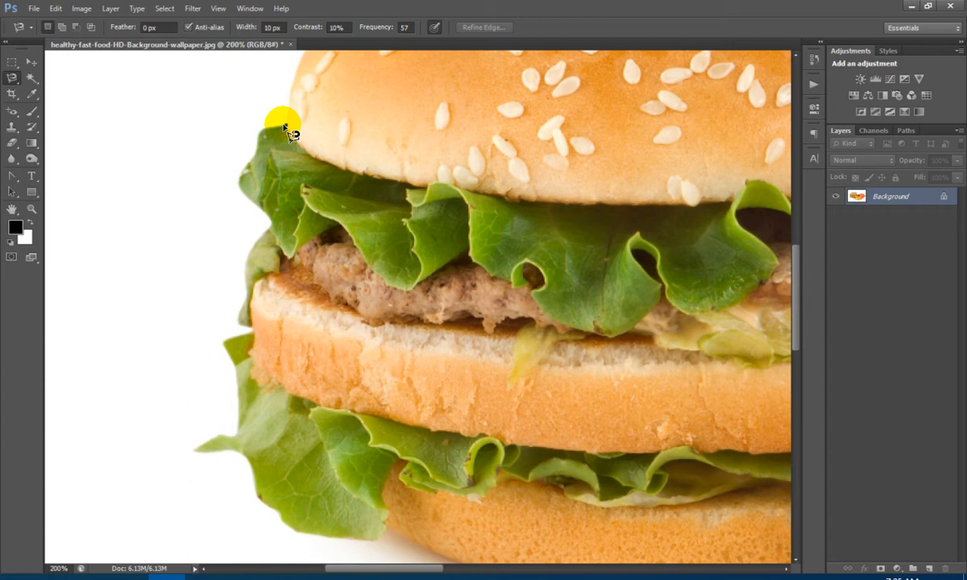
{"action": "left_click", "coordinate": [283, 126]}
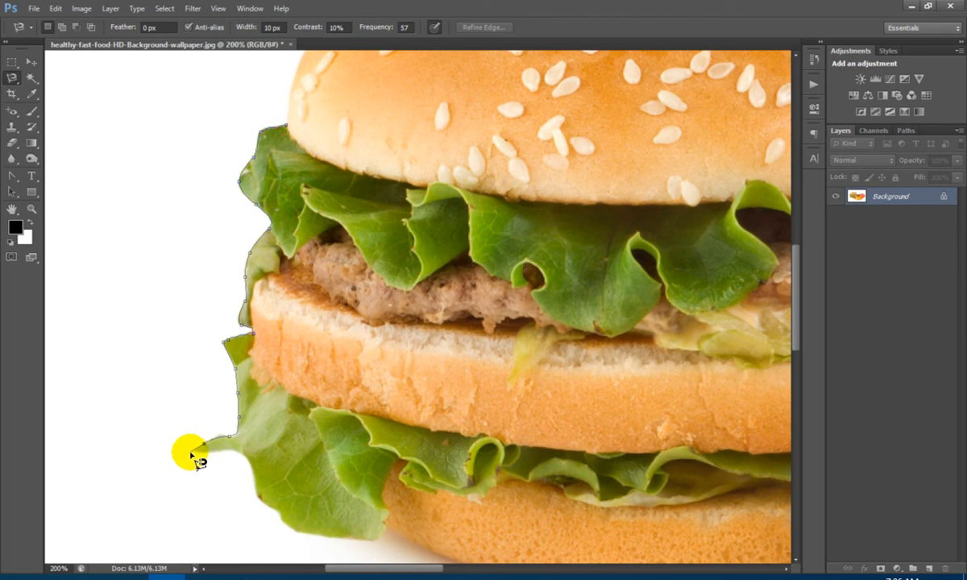
{"action": "left_click", "coordinate": [191, 453]}
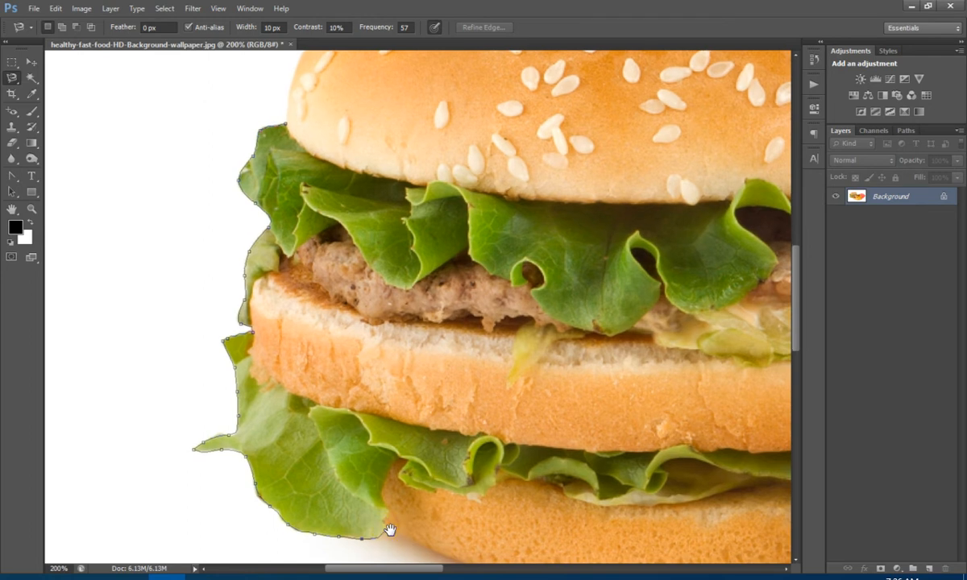
Continue the lasso under the lower lettuce and bottom bun, along the carton corner and around the longest fry's tip.
{"action": "left_click_drag", "start_coordinate": [390, 528], "coordinate": [216, 223]}
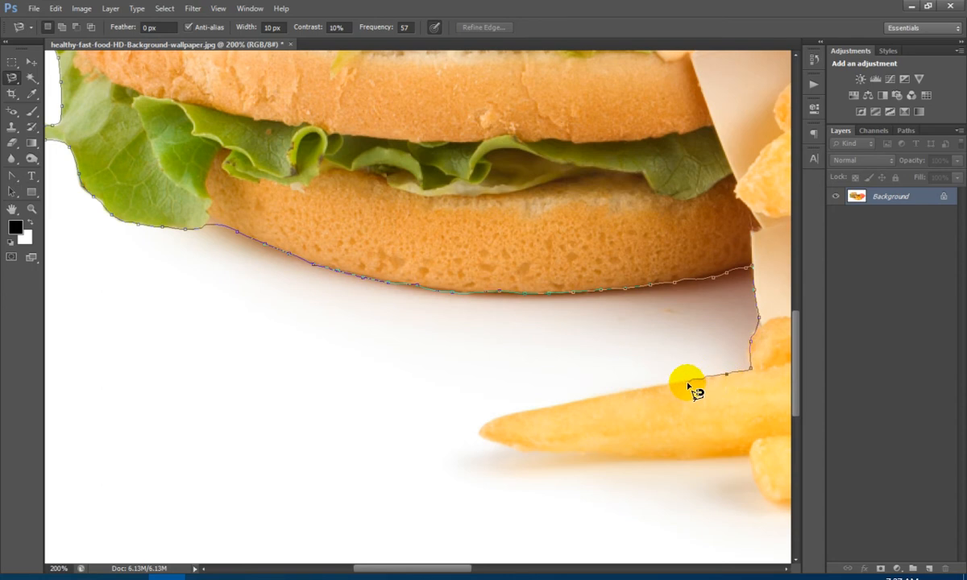
{"action": "left_click", "coordinate": [480, 436]}
{"action": "left_click", "coordinate": [549, 453]}
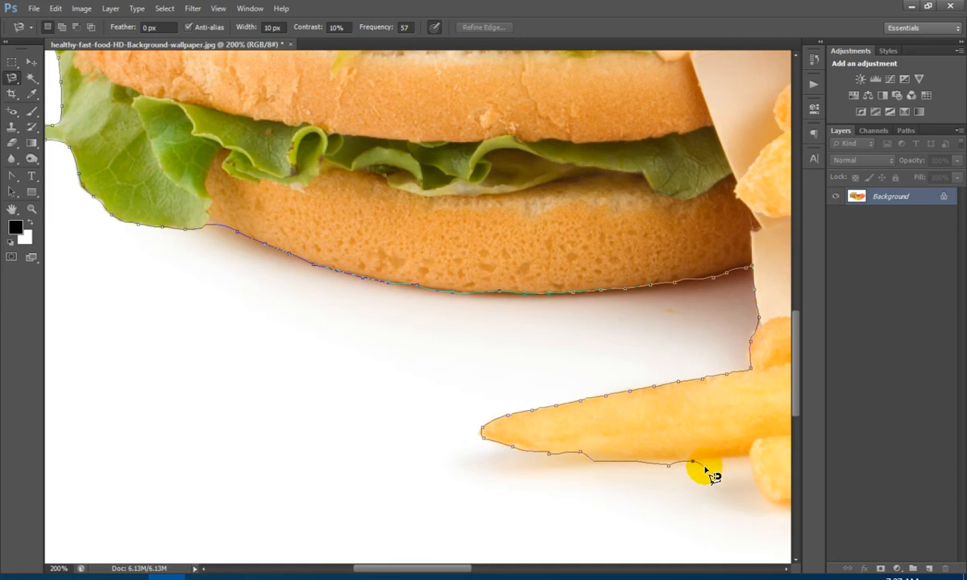
Remove the stray anchor points beneath the longest fry and retrace its lower edge up to the next fry.
{"action": "key", "text": "BackSpace"}
{"action": "key", "text": "BackSpace"}
{"action": "key", "text": "BackSpace"}
{"action": "key", "text": "BackSpace"}
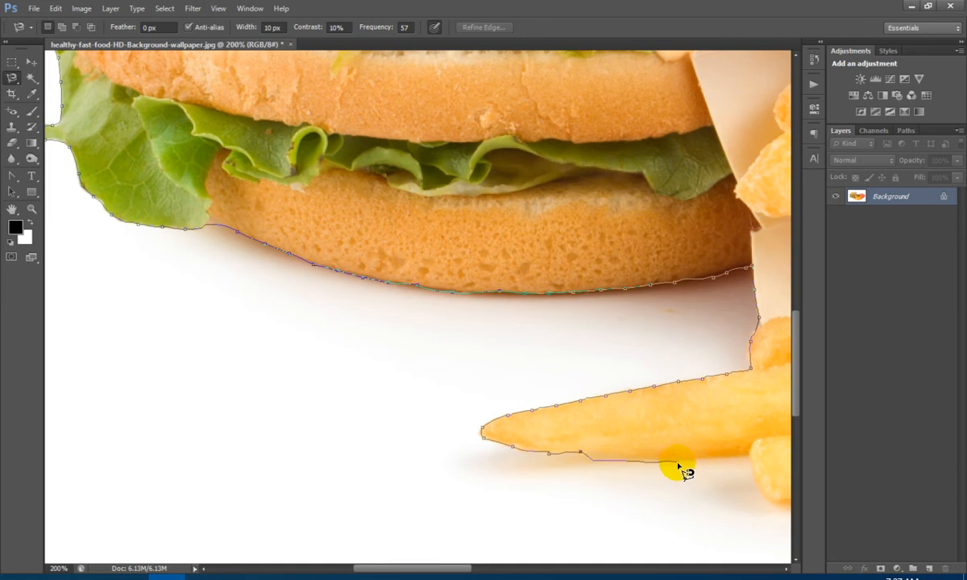
{"action": "left_click", "coordinate": [565, 453]}
{"action": "left_click", "coordinate": [602, 456]}
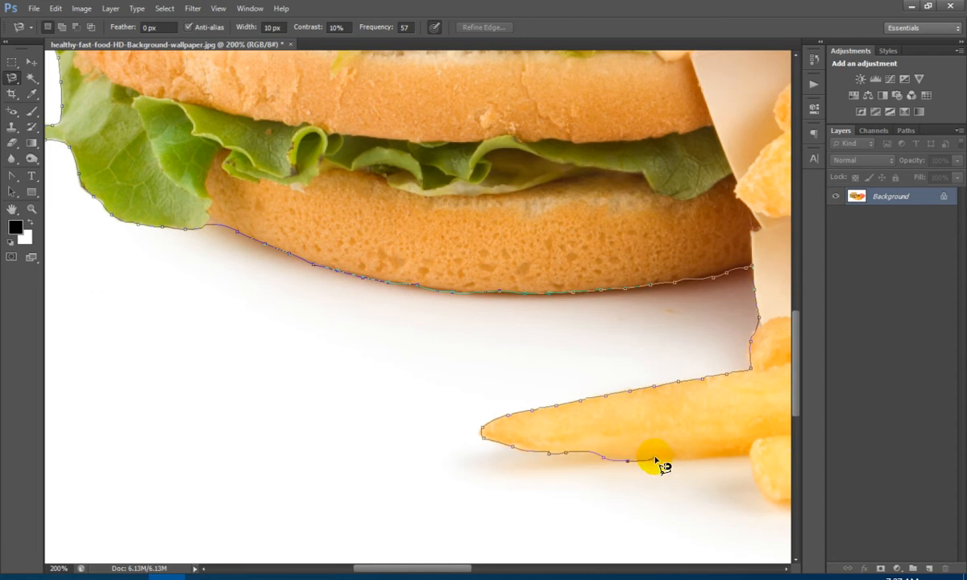
{"action": "key", "text": "Delete"}
{"action": "key", "text": "Delete"}
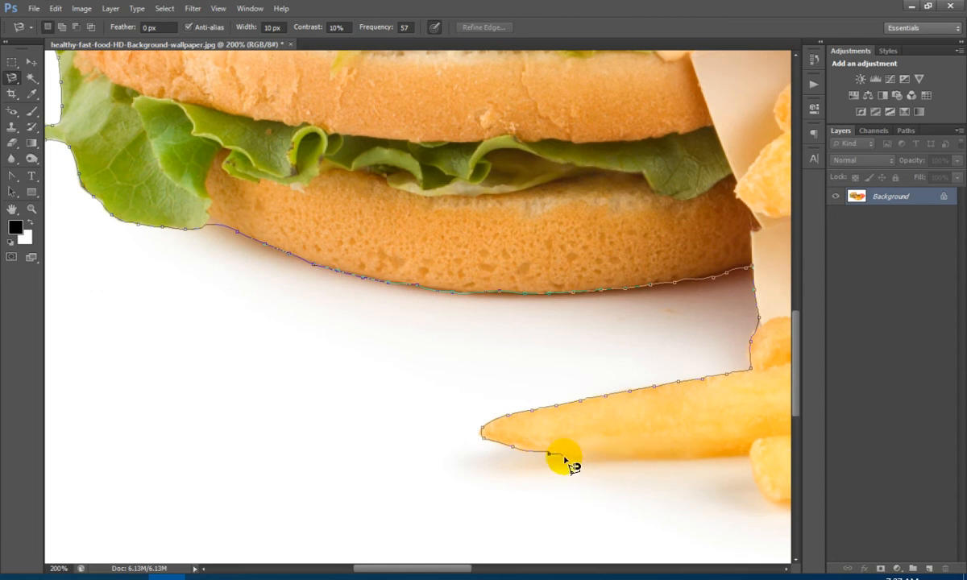
{"action": "left_click", "coordinate": [566, 456]}
{"action": "left_click", "coordinate": [596, 458]}
{"action": "left_click", "coordinate": [645, 457]}
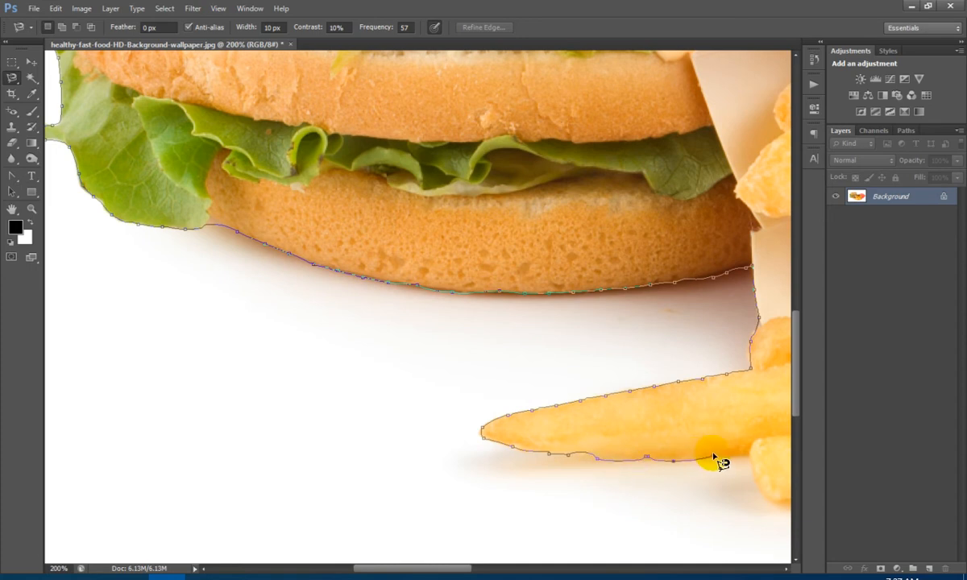
{"action": "left_click", "coordinate": [723, 458]}
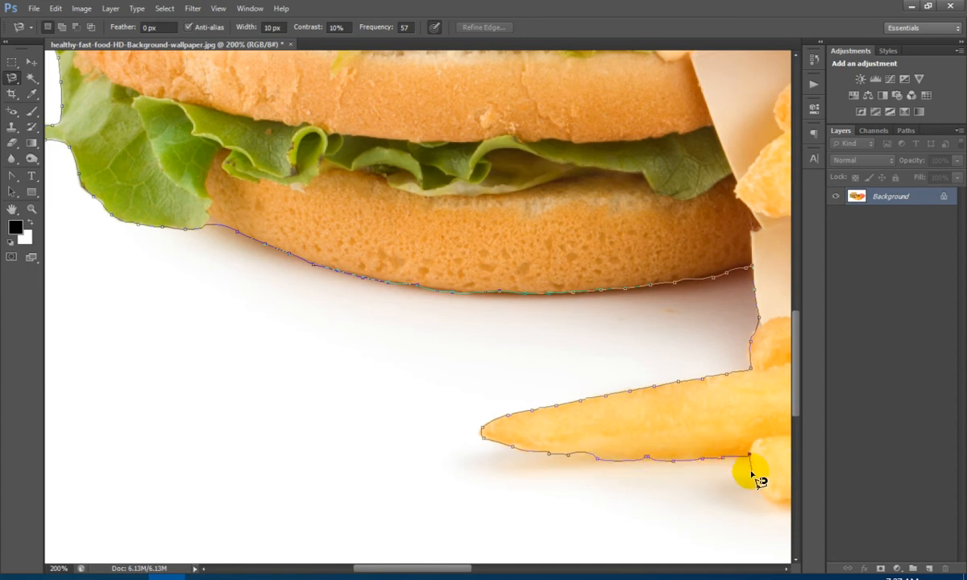
Trace the lasso around the blunt end of the second fry and along its underside.
{"action": "left_click", "coordinate": [751, 470]}
{"action": "left_click", "coordinate": [759, 492]}
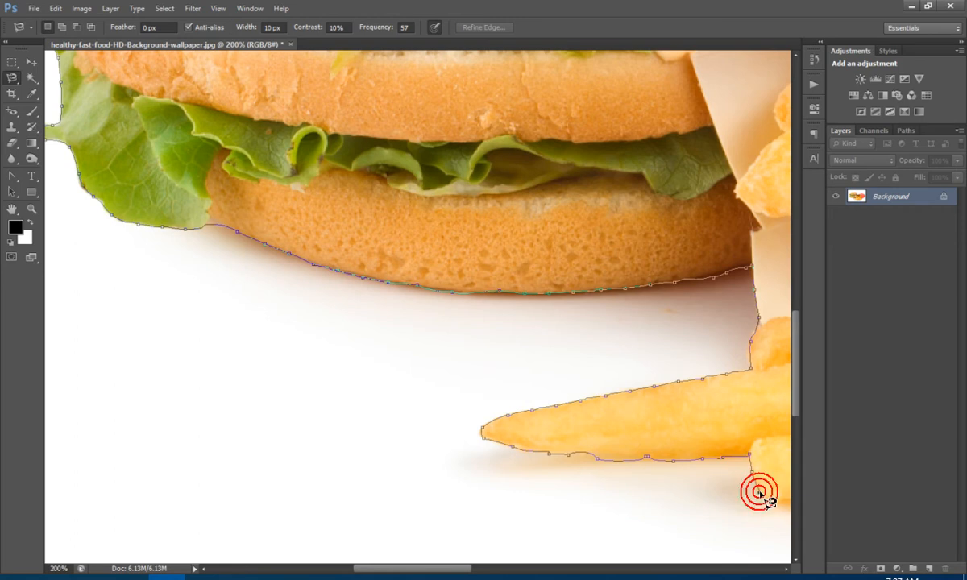
{"action": "left_click_drag", "start_coordinate": [751, 480], "coordinate": [435, 409]}
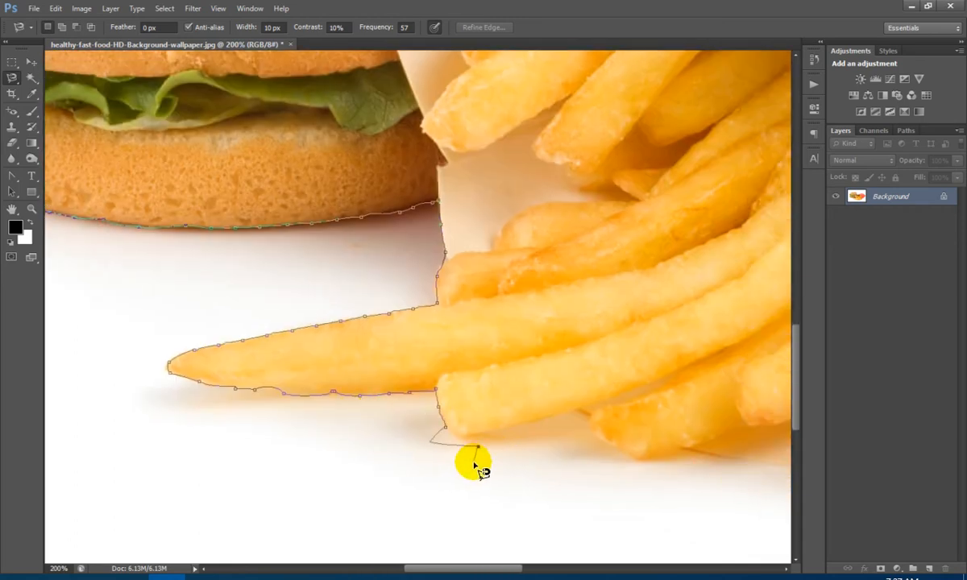
{"action": "left_click", "coordinate": [459, 435]}
{"action": "left_click", "coordinate": [567, 414]}
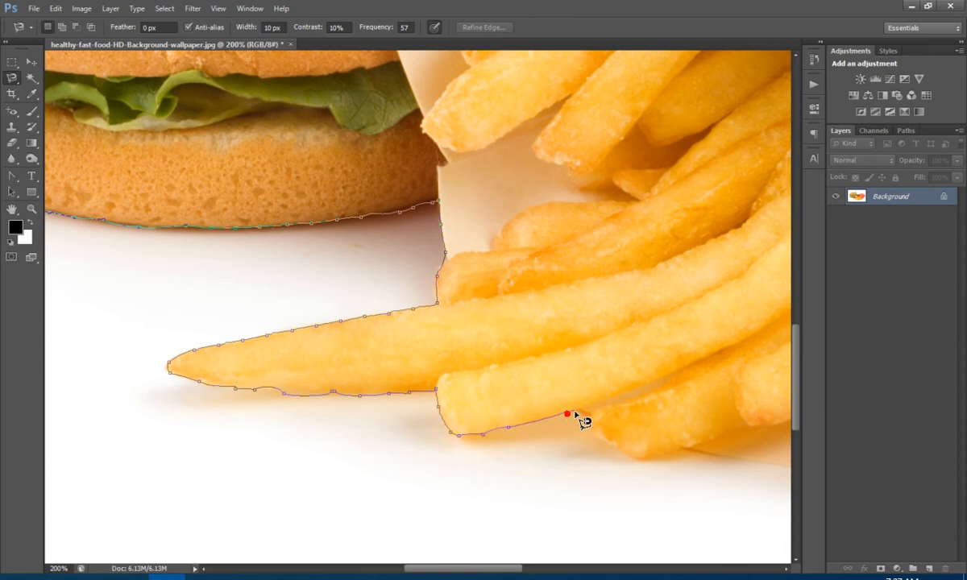
Trace the lasso around the third fry's tip to where it meets the carton's bottom edge.
{"action": "left_click", "coordinate": [591, 422]}
{"action": "left_click", "coordinate": [647, 455]}
{"action": "left_click", "coordinate": [676, 448]}
{"action": "left_click", "coordinate": [685, 448]}
Continue the lasso along the carton's bottom edge beneath the fries and around the tip of the lowest fry.
{"action": "left_click_drag", "start_coordinate": [711, 455], "coordinate": [406, 414]}
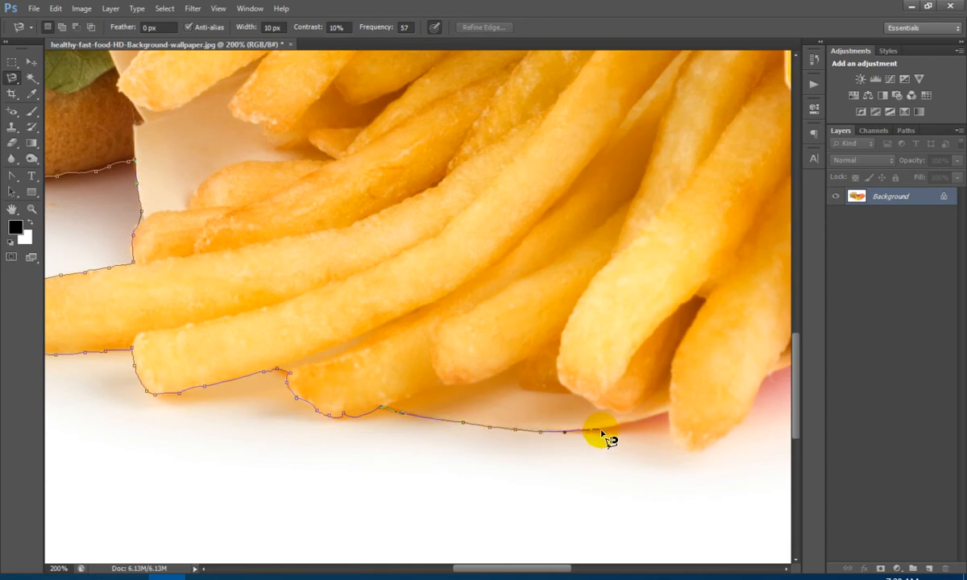
{"action": "left_click", "coordinate": [671, 434]}
{"action": "left_click", "coordinate": [701, 449]}
{"action": "left_click", "coordinate": [717, 446]}
Anchor the lasso from the lowest fry up the carton's lower edge to just past the yellow trim's corner.
{"action": "key", "text": "space"}
{"action": "left_click_drag", "start_coordinate": [685, 435], "coordinate": [339, 442]}
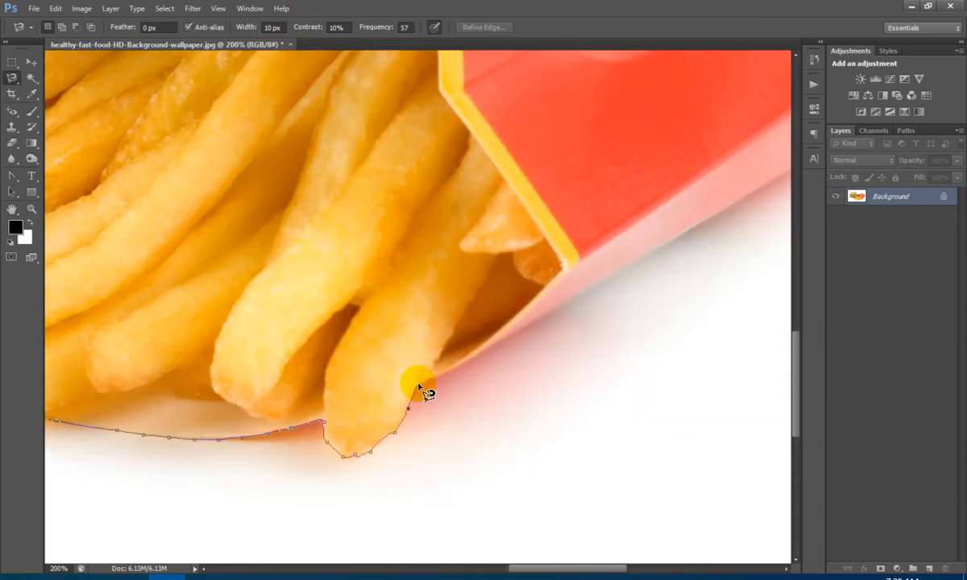
{"action": "left_click", "coordinate": [445, 373]}
{"action": "left_click", "coordinate": [480, 355]}
{"action": "left_click", "coordinate": [471, 360]}
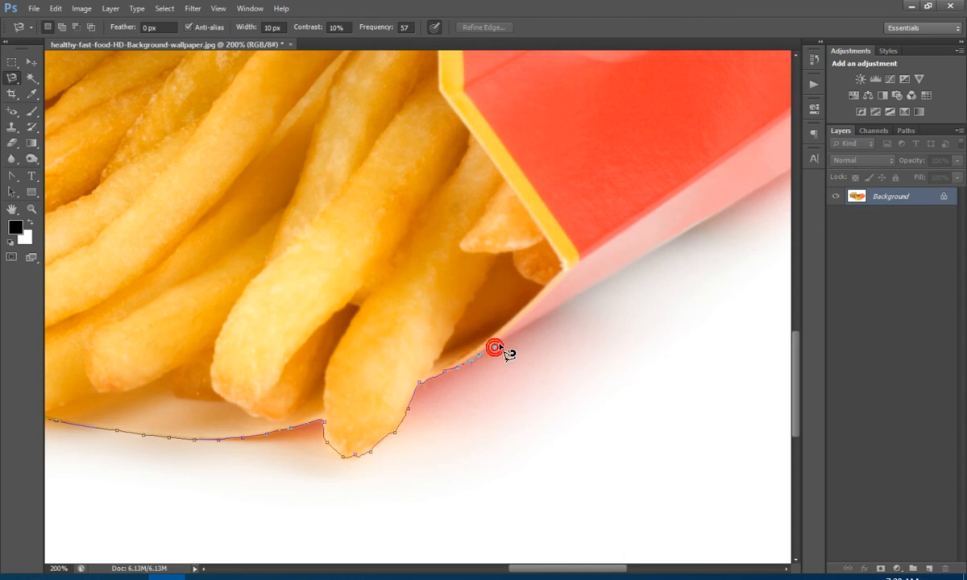
{"action": "left_click", "coordinate": [514, 337]}
{"action": "left_click", "coordinate": [547, 316]}
{"action": "left_click", "coordinate": [597, 284]}
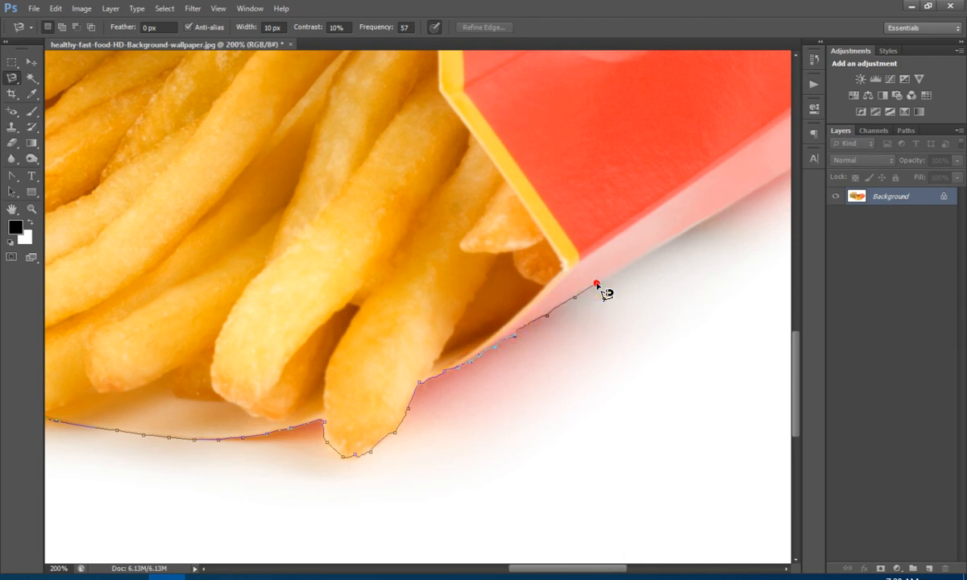
Extend the lasso along the carton's pink underside, removing the anchor points that stray into the shadow.
{"action": "left_click_drag", "start_coordinate": [614, 277], "coordinate": [379, 415]}
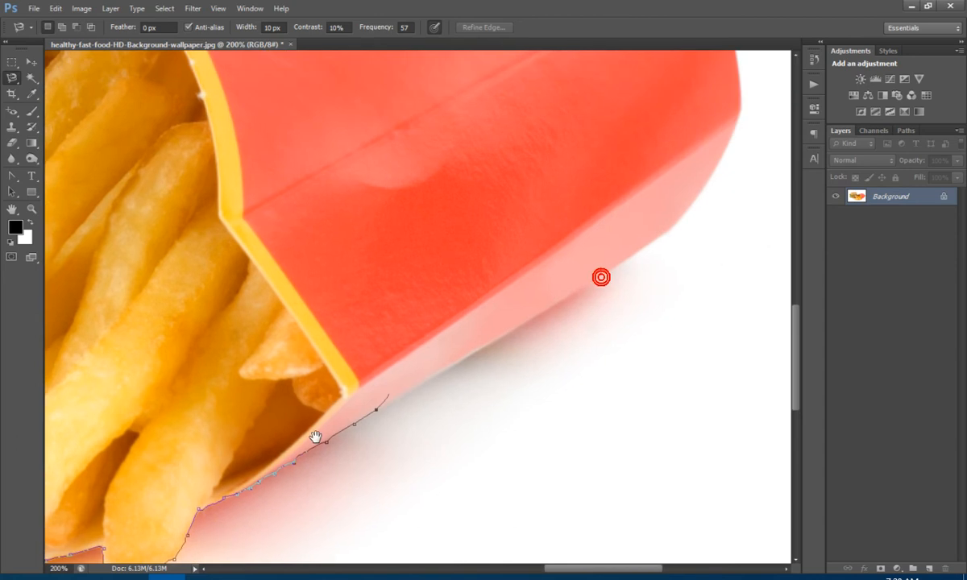
{"action": "left_click", "coordinate": [409, 393]}
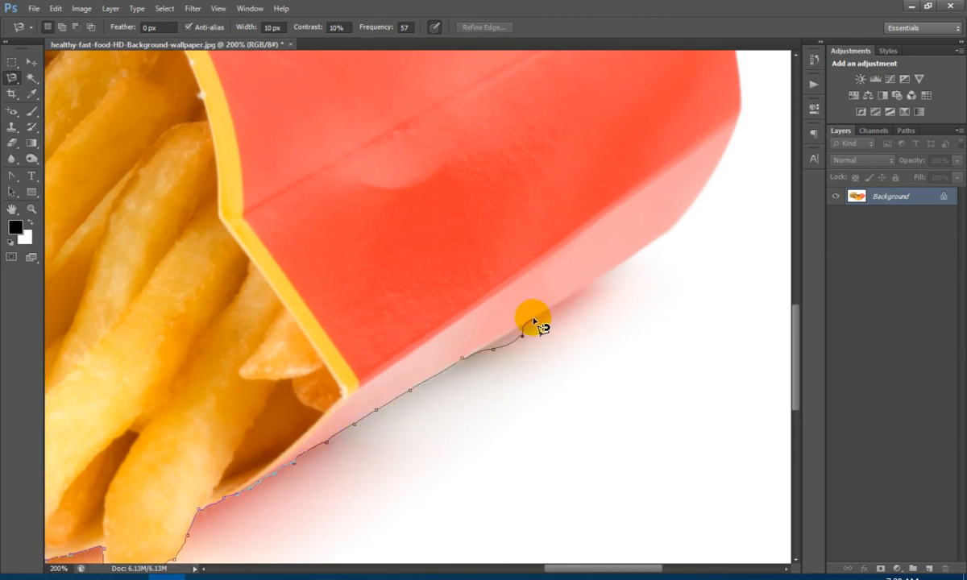
{"action": "key", "text": "Delete"}
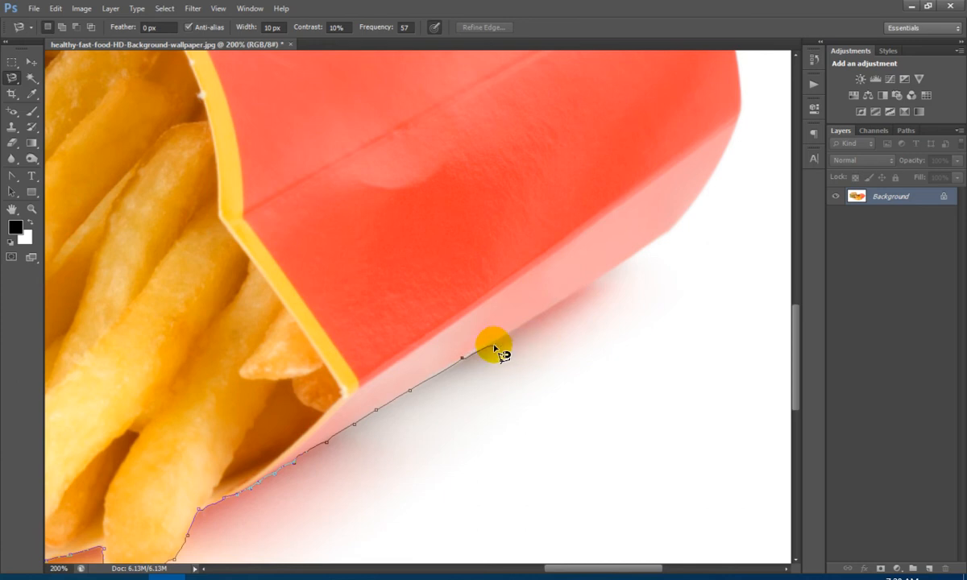
{"action": "left_click", "coordinate": [538, 314]}
Trace the lasso along the rest of the carton's lower edge and around its closed end.
{"action": "key", "text": "space"}
{"action": "left_click_drag", "start_coordinate": [526, 319], "coordinate": [381, 395]}
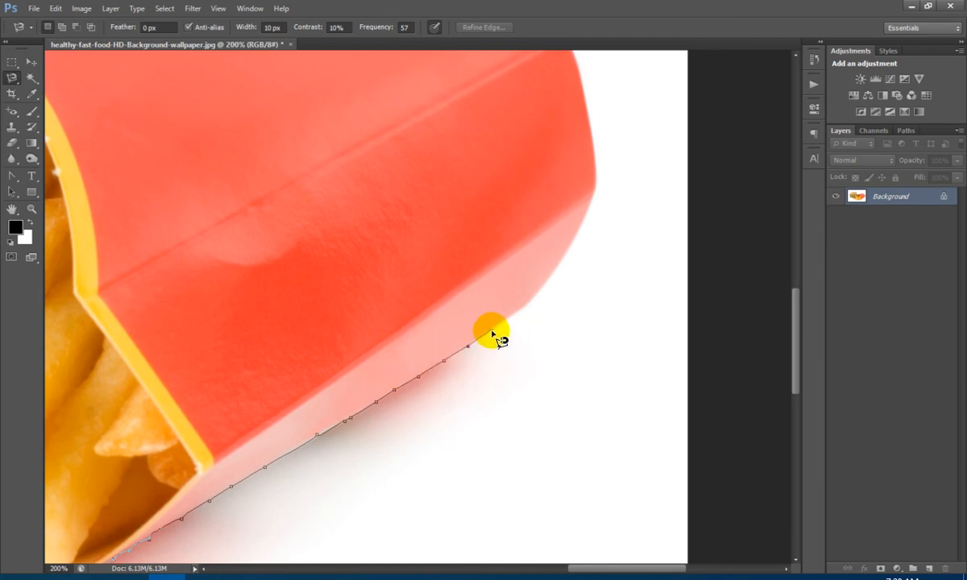
{"action": "key", "text": "space"}
{"action": "left_click_drag", "start_coordinate": [508, 326], "coordinate": [324, 470]}
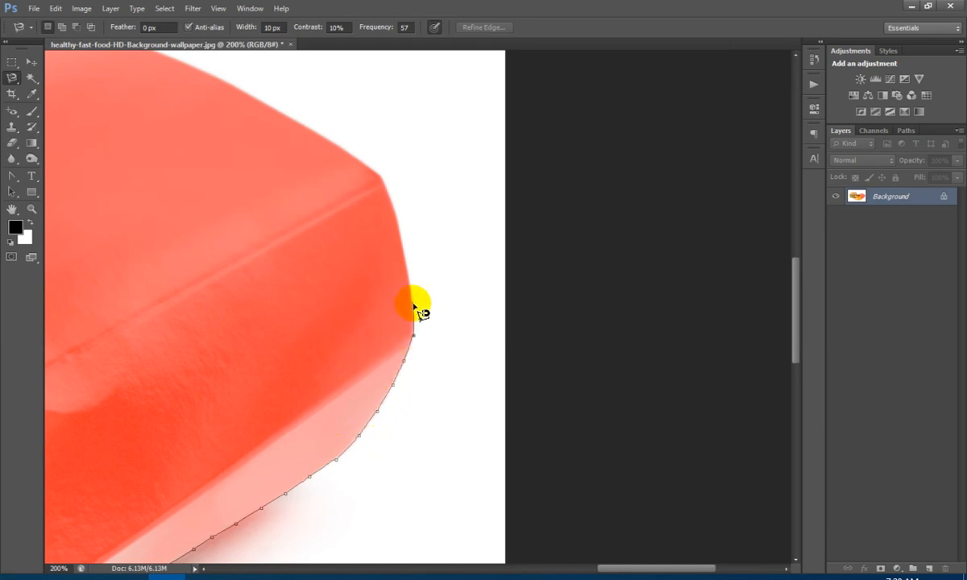
Trace the lasso around the carton's upper corner and back along its curved top edge toward the opening.
{"action": "left_click_drag", "start_coordinate": [404, 258], "coordinate": [439, 424]}
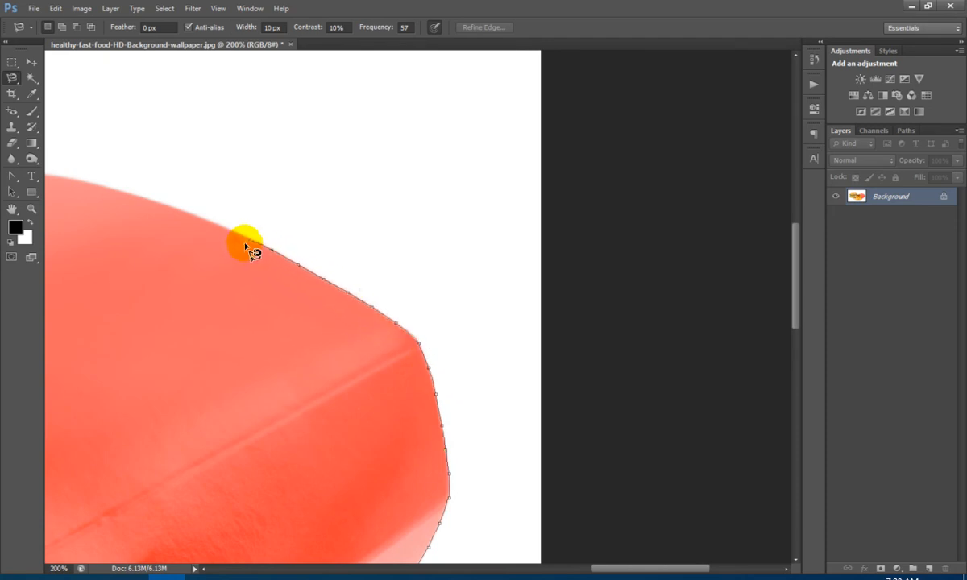
{"action": "mouse_move", "coordinate": [159, 211]}
{"action": "left_mouse_down"}
{"action": "mouse_move", "coordinate": [324, 285]}
{"action": "mouse_move", "coordinate": [481, 385]}
{"action": "left_mouse_up"}
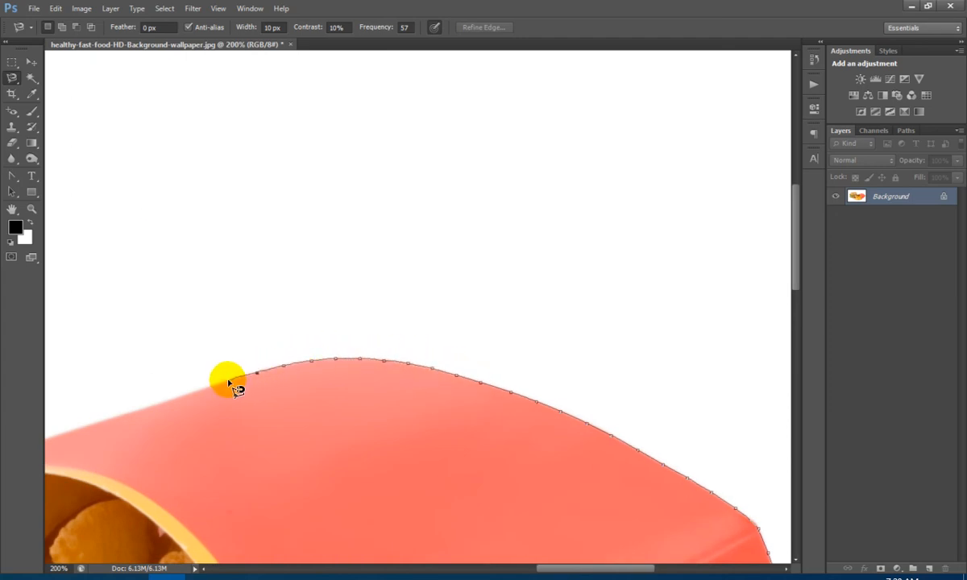
{"action": "left_click_drag", "start_coordinate": [195, 398], "coordinate": [500, 278]}
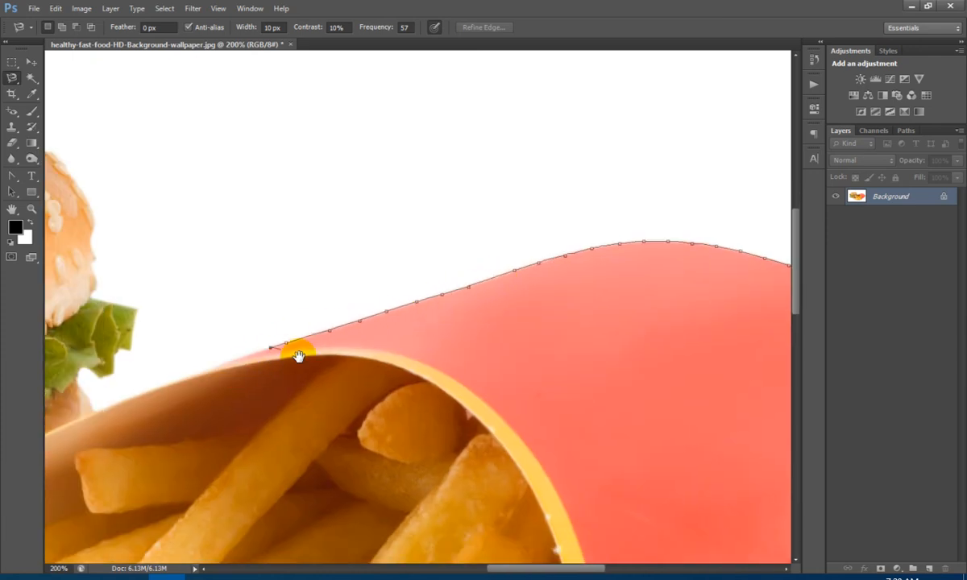
Continue the lasso to where the carton's pink top edge tapers into the opening's rim, correcting the anchors that stray onto the rim.
{"action": "mouse_move", "coordinate": [266, 369]}
{"action": "left_mouse_down"}
{"action": "mouse_move", "coordinate": [619, 264]}
{"action": "mouse_move", "coordinate": [675, 258]}
{"action": "left_mouse_up"}
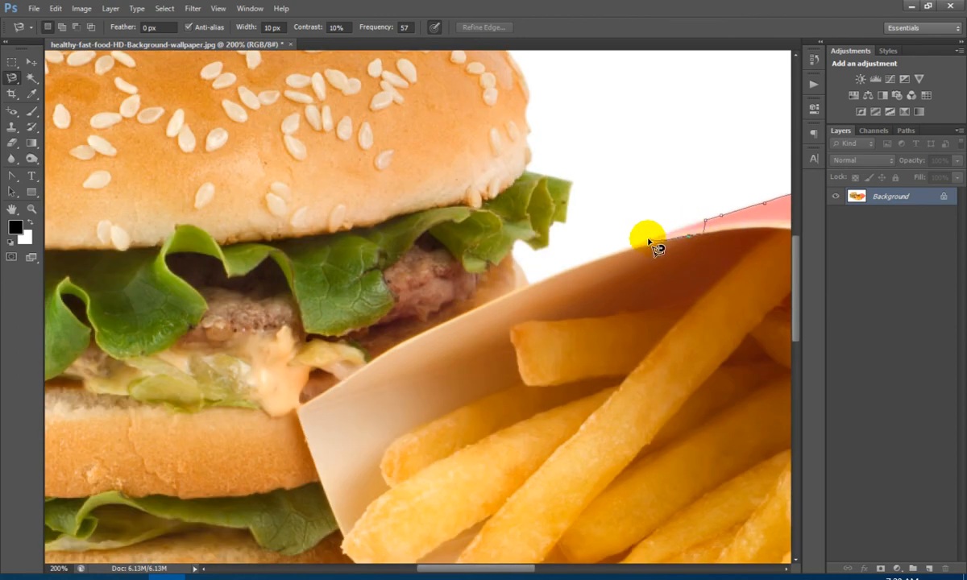
{"action": "left_click", "coordinate": [685, 229]}
{"action": "left_click", "coordinate": [662, 236]}
{"action": "left_click", "coordinate": [663, 237]}
Trace the lasso along the rim of the carton's opening down to where it meets the burger.
{"action": "scroll", "coordinate": [678, 247], "scroll_direction": "up", "scroll_amount": 3}
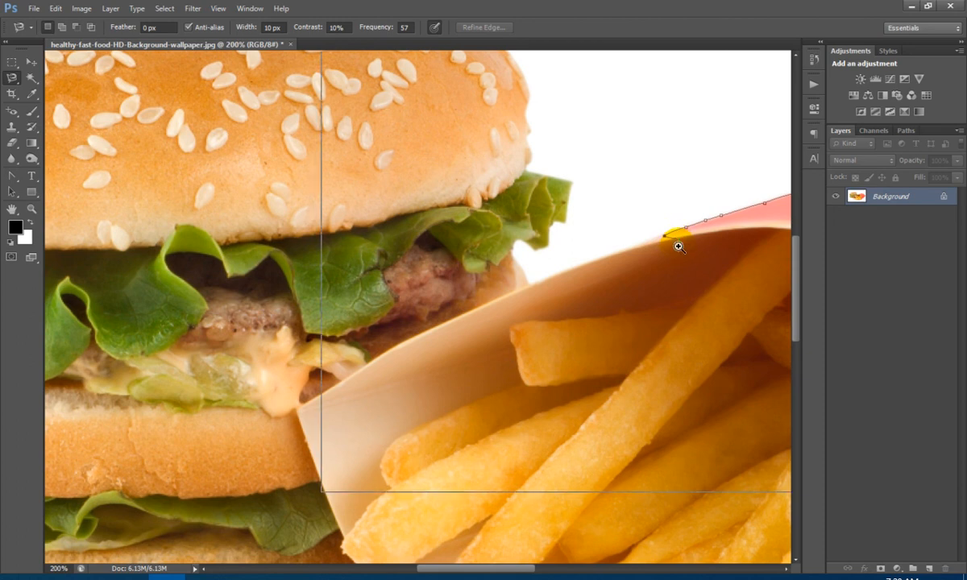
{"action": "scroll", "coordinate": [678, 246], "scroll_direction": "up", "scroll_amount": 1}
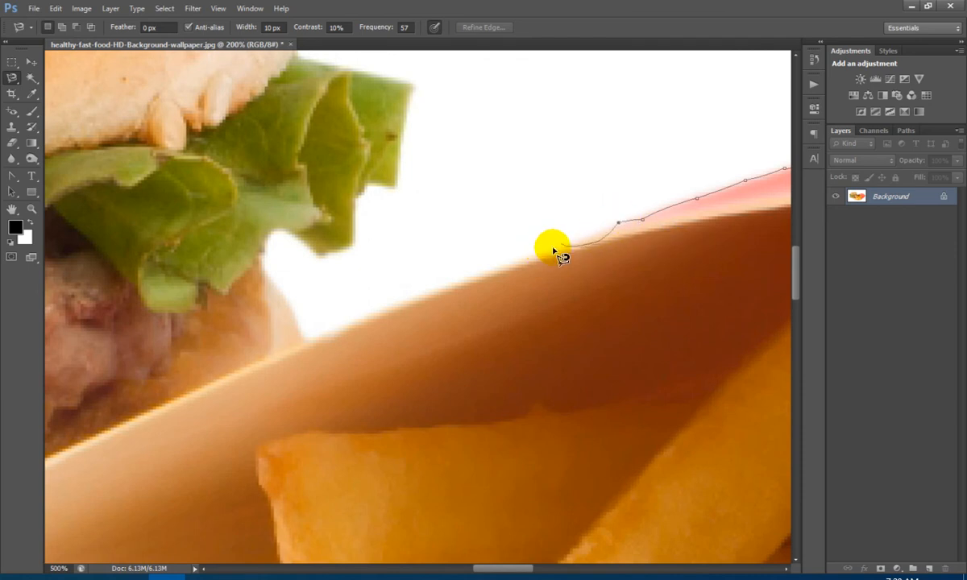
{"action": "left_click", "coordinate": [578, 238]}
{"action": "left_click", "coordinate": [546, 251]}
{"action": "left_click", "coordinate": [402, 303]}
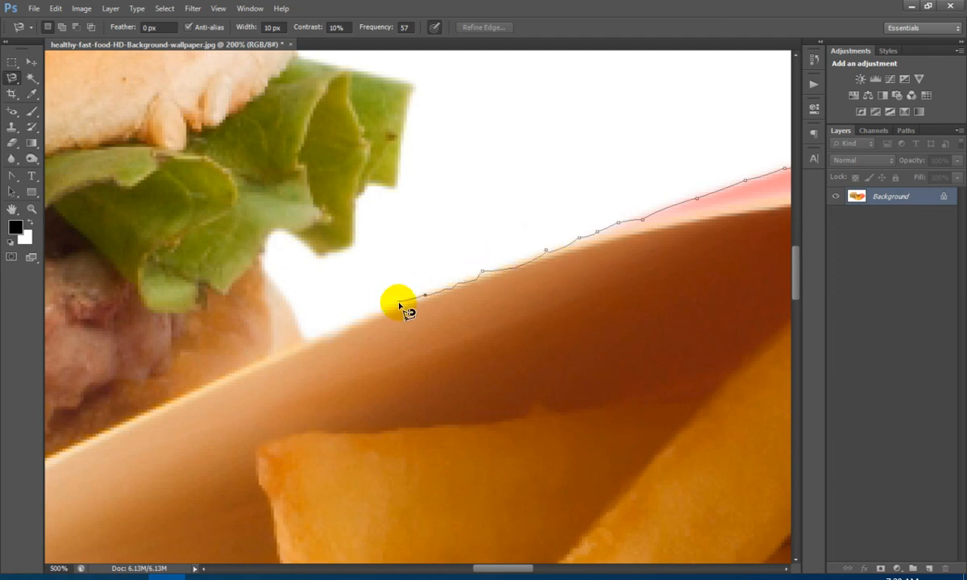
{"action": "left_click", "coordinate": [332, 333]}
Trace the lasso up the burger's exposed edge and around the protruding lettuce leaf to the base of the top bun.
{"action": "left_click", "coordinate": [287, 302]}
{"action": "left_click", "coordinate": [266, 272]}
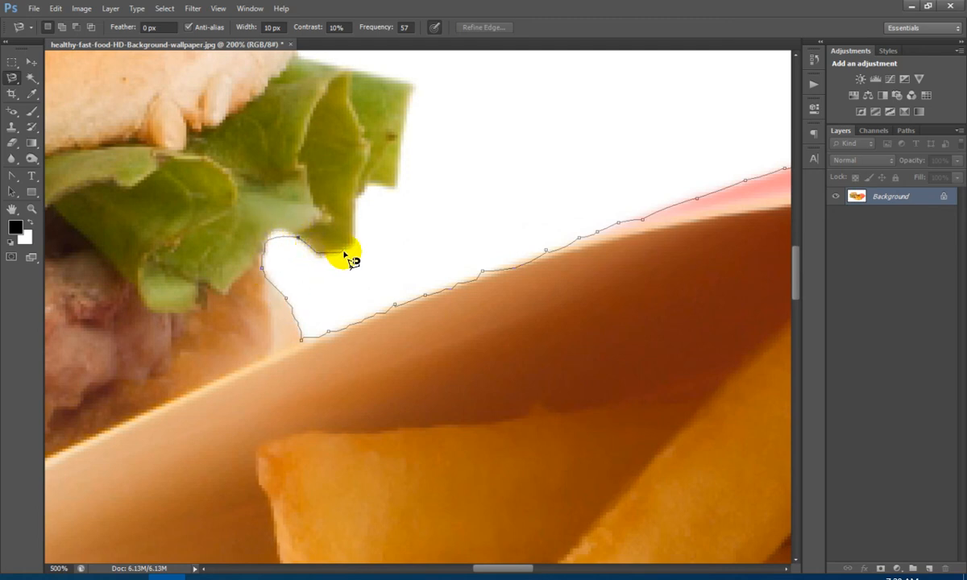
{"action": "left_click", "coordinate": [393, 197]}
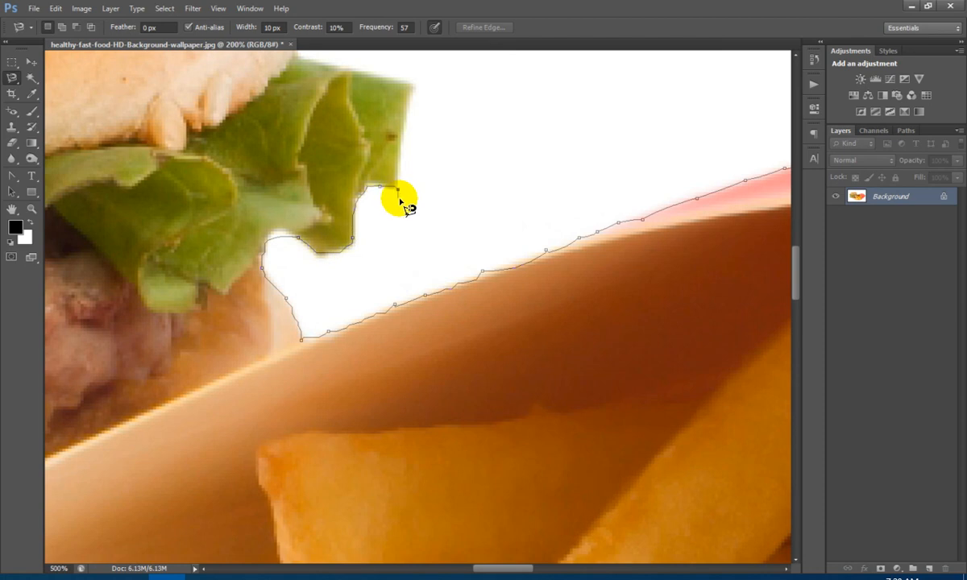
{"action": "scroll", "coordinate": [400, 198], "scroll_direction": "up", "scroll_amount": 5}
{"action": "left_click", "coordinate": [397, 337]}
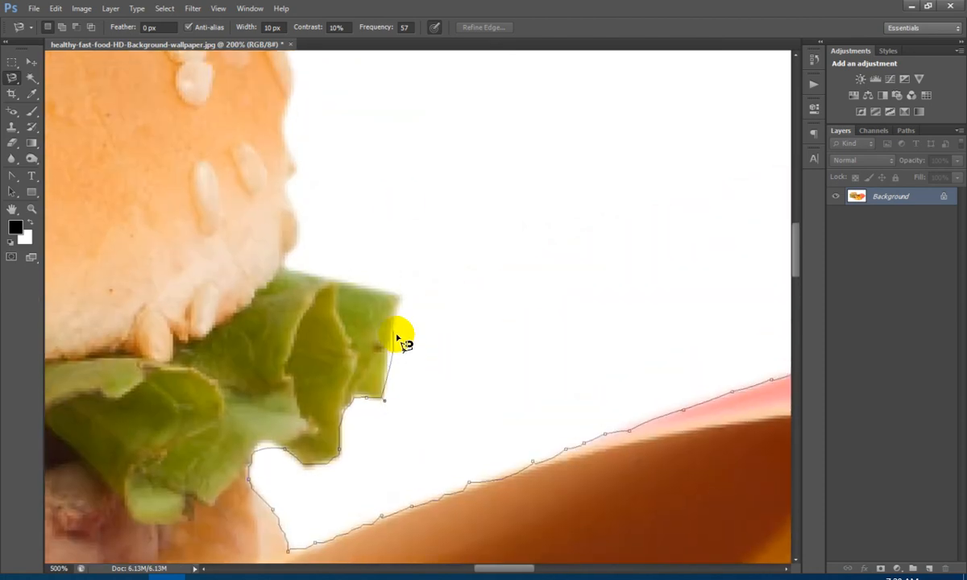
{"action": "left_click", "coordinate": [282, 263]}
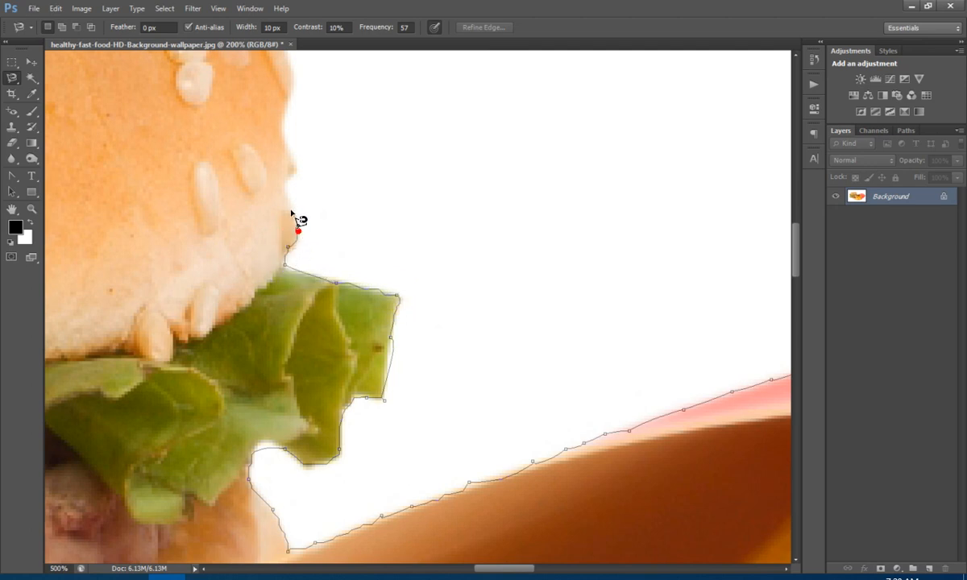
Trace the lasso up the top bun's side nearest the fries and onto its sesame-covered crown.
{"action": "left_click", "coordinate": [298, 173]}
{"action": "left_click", "coordinate": [287, 127]}
{"action": "left_click_drag", "start_coordinate": [286, 104], "coordinate": [385, 366]}
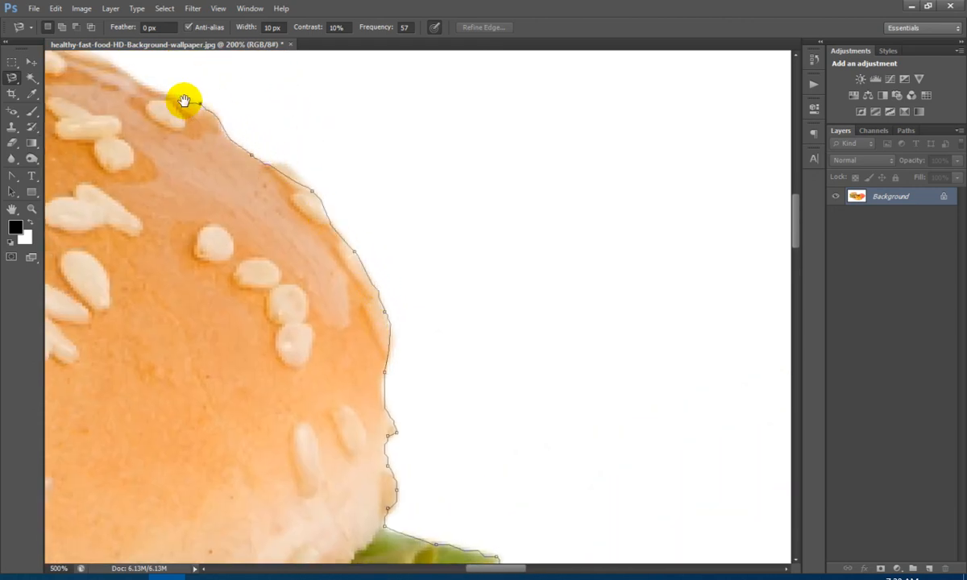
{"action": "left_click_drag", "start_coordinate": [185, 101], "coordinate": [343, 261]}
{"action": "left_click_drag", "start_coordinate": [312, 305], "coordinate": [431, 381]}
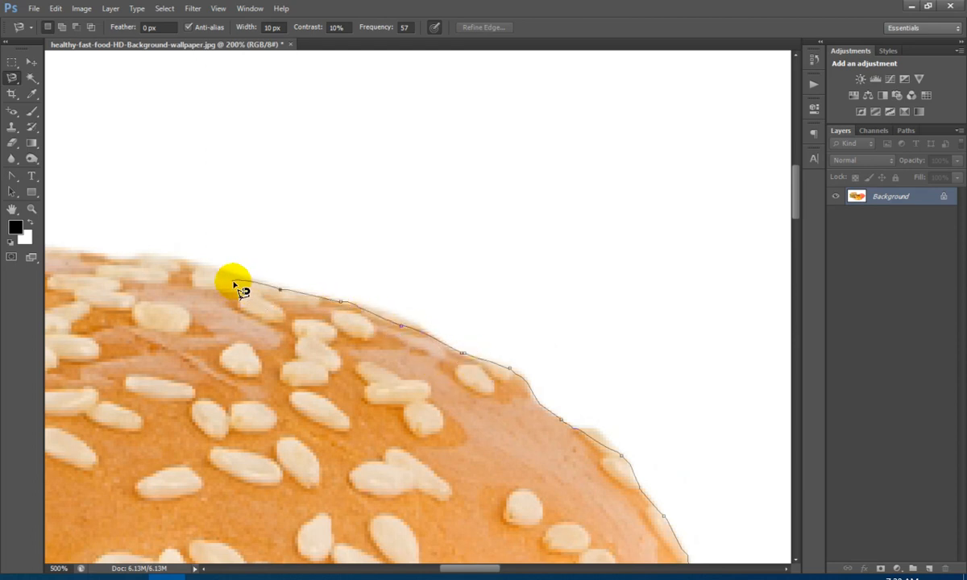
Trace the lasso across the bun's crown and down its far side, closing the selection at the starting point above the lettuce.
{"action": "left_click_drag", "start_coordinate": [105, 260], "coordinate": [712, 359]}
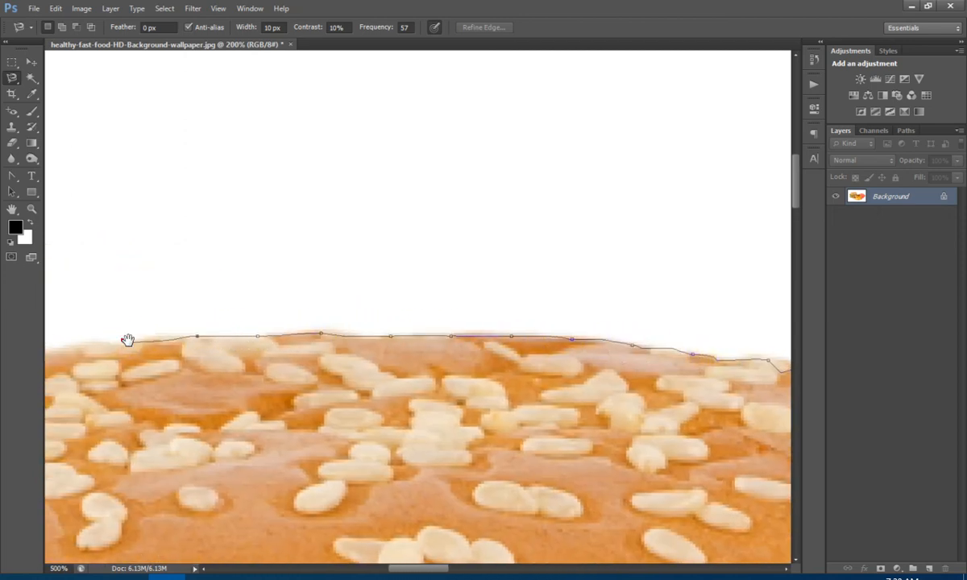
{"action": "left_click_drag", "start_coordinate": [123, 338], "coordinate": [693, 339]}
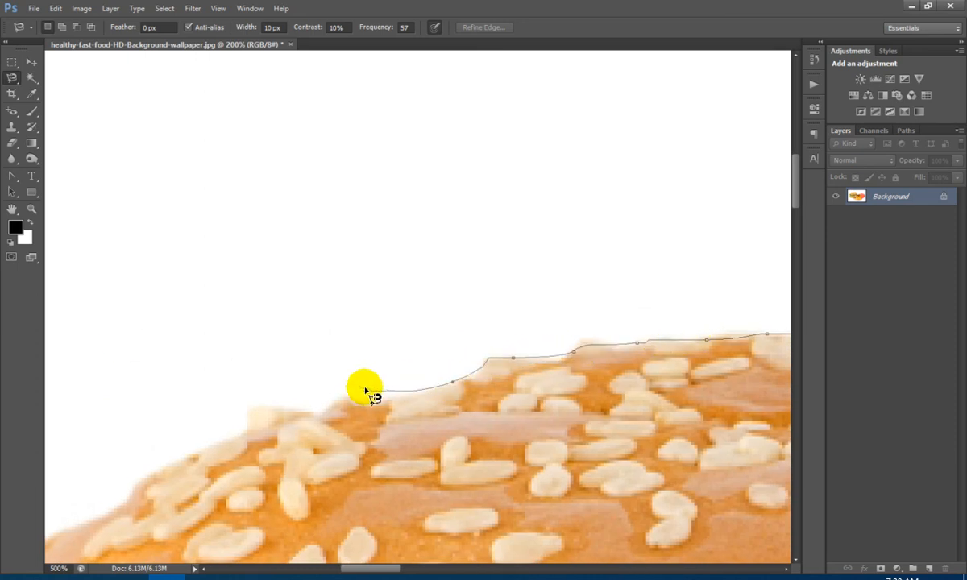
{"action": "left_click_drag", "start_coordinate": [334, 390], "coordinate": [518, 302]}
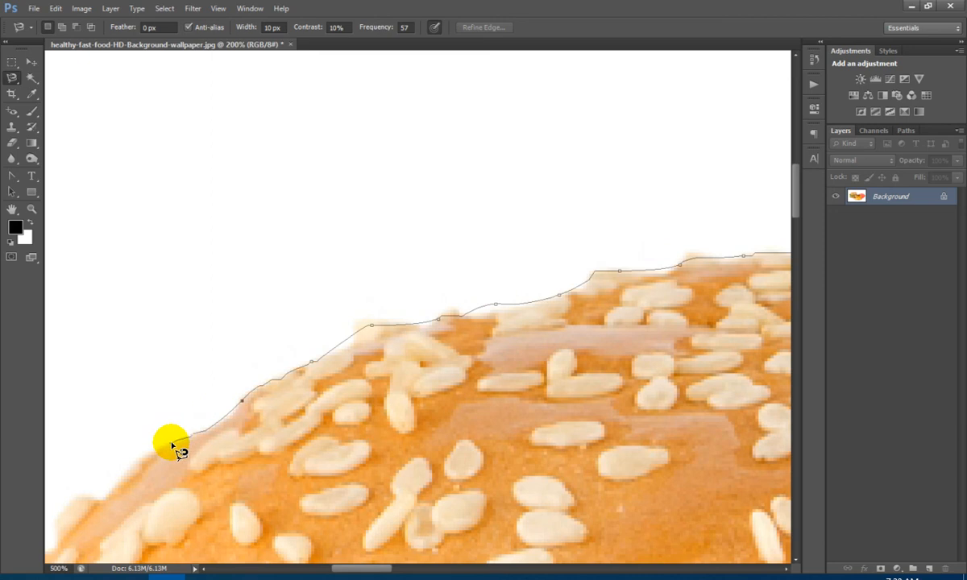
{"action": "left_click_drag", "start_coordinate": [170, 444], "coordinate": [564, 103]}
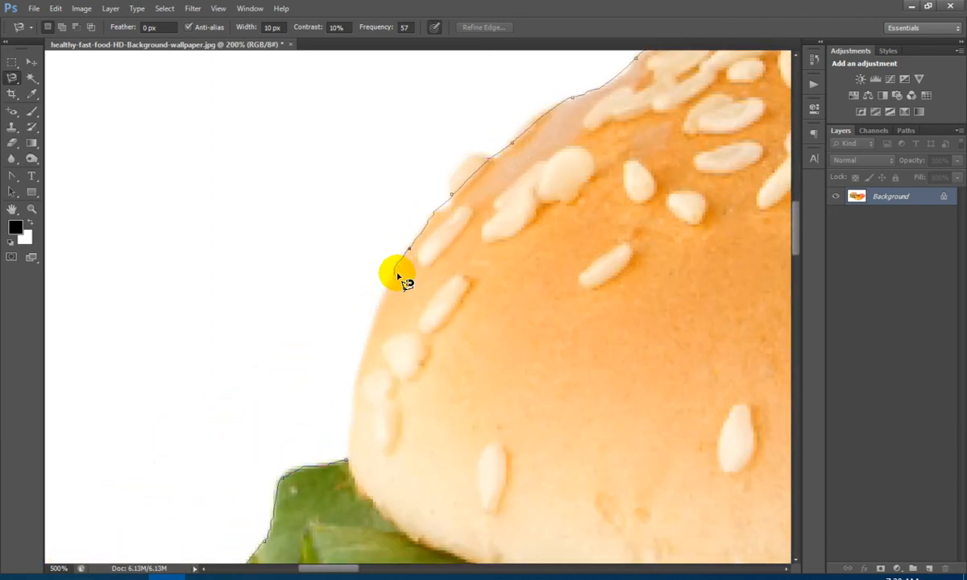
{"action": "double_click", "coordinate": [347, 460]}
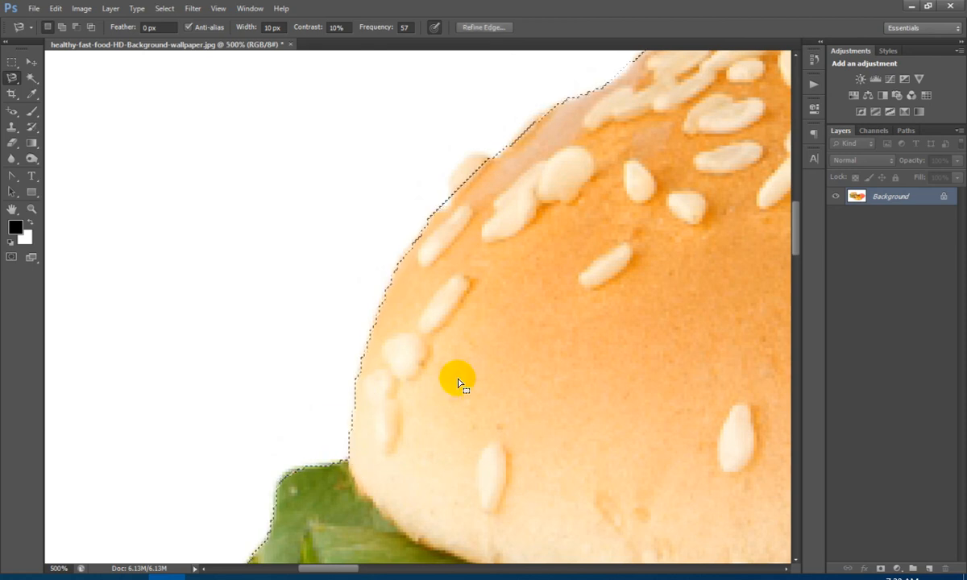
Examine the finished selection outline around the whole burger and fries.
{"action": "left_click", "coordinate": [32, 209]}
{"action": "left_click", "coordinate": [460, 296], "text": "alt"}
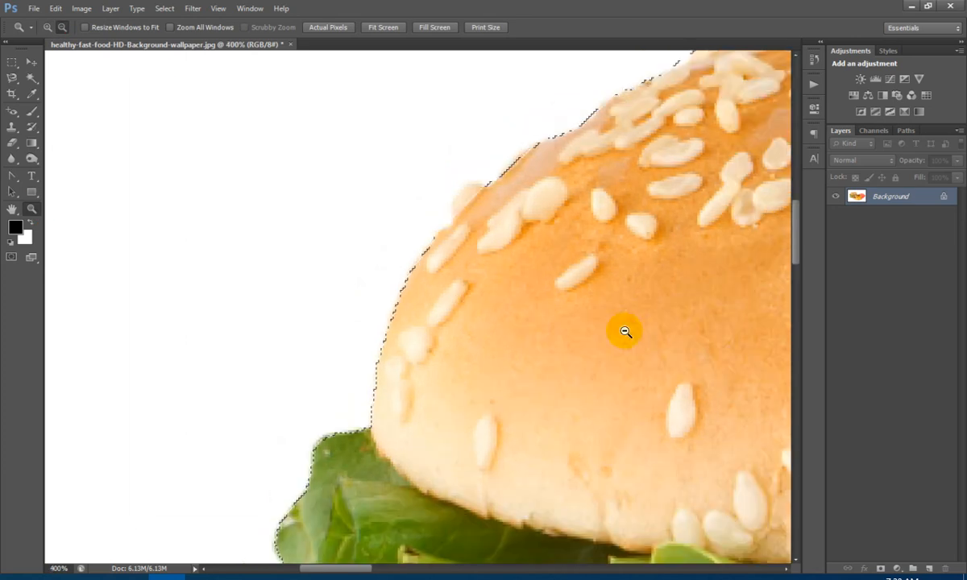
{"action": "left_click", "coordinate": [721, 331], "text": "alt"}
{"action": "left_click", "coordinate": [640, 342], "text": "alt"}
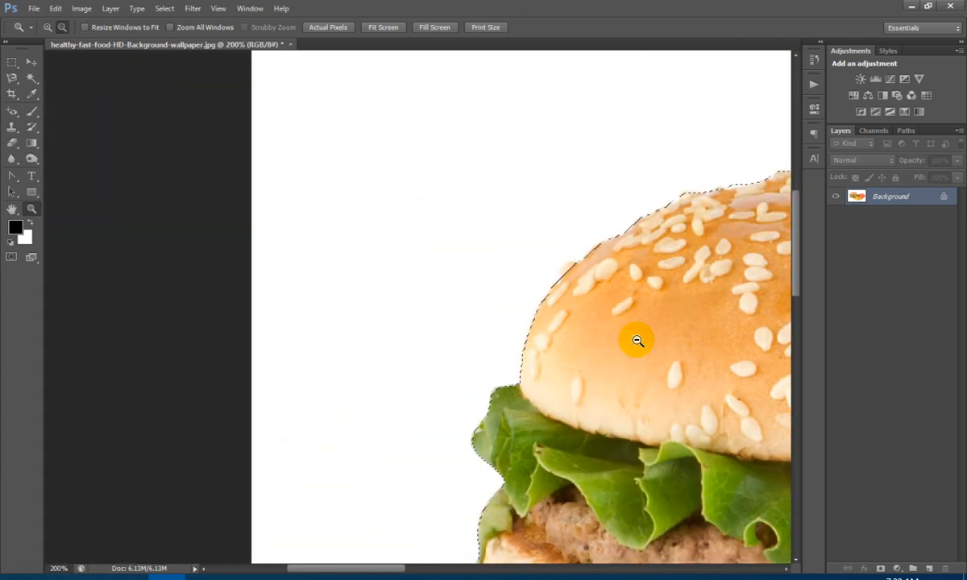
{"action": "left_click", "coordinate": [636, 340], "text": "alt"}
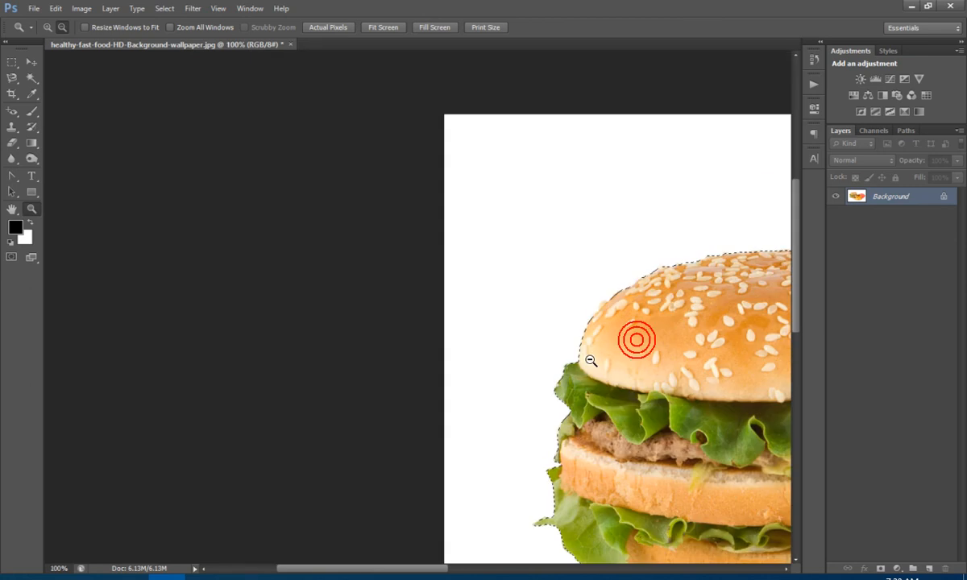
{"action": "left_click_drag", "start_coordinate": [508, 369], "coordinate": [101, 296]}
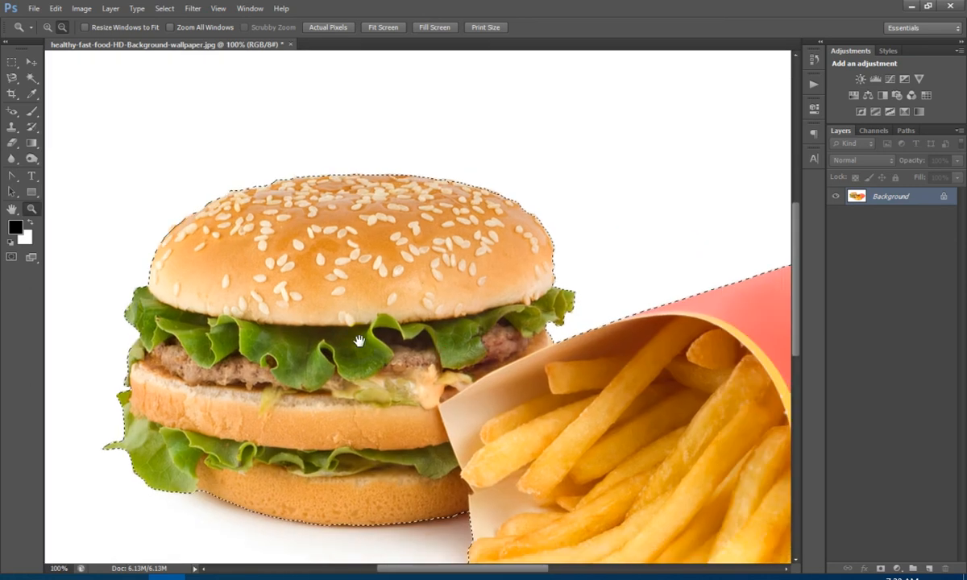
{"action": "left_click_drag", "start_coordinate": [360, 342], "coordinate": [270, 306]}
{"action": "left_click", "coordinate": [324, 257]}
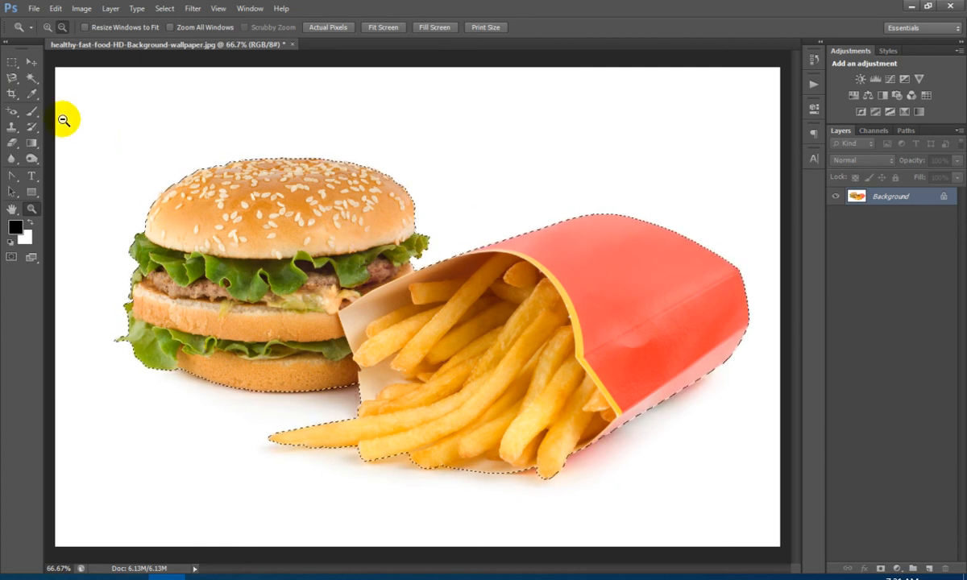
Copy the selected burger and fries onto a new layer with Layer Via Copy.
{"action": "left_click", "coordinate": [9, 80]}
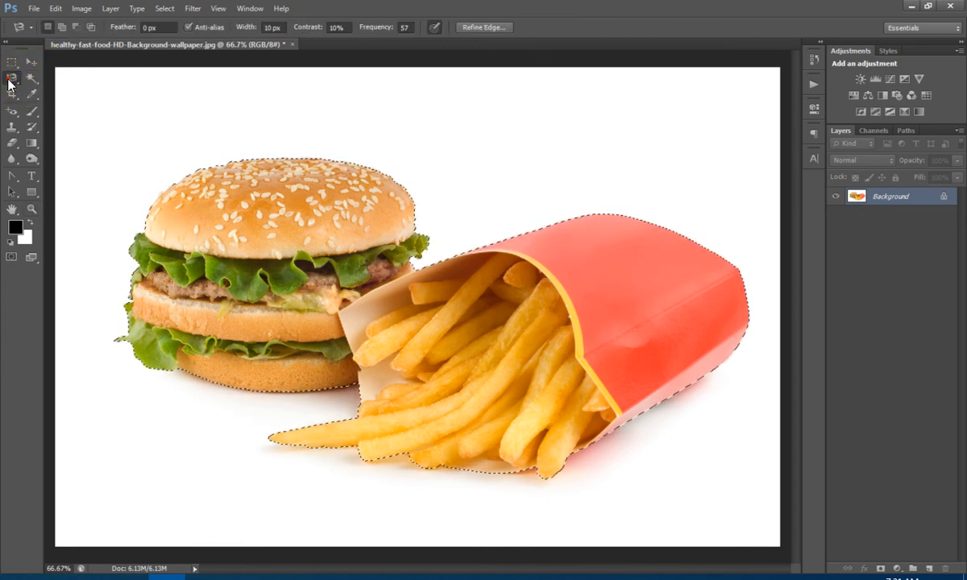
{"action": "right_click", "coordinate": [332, 291]}
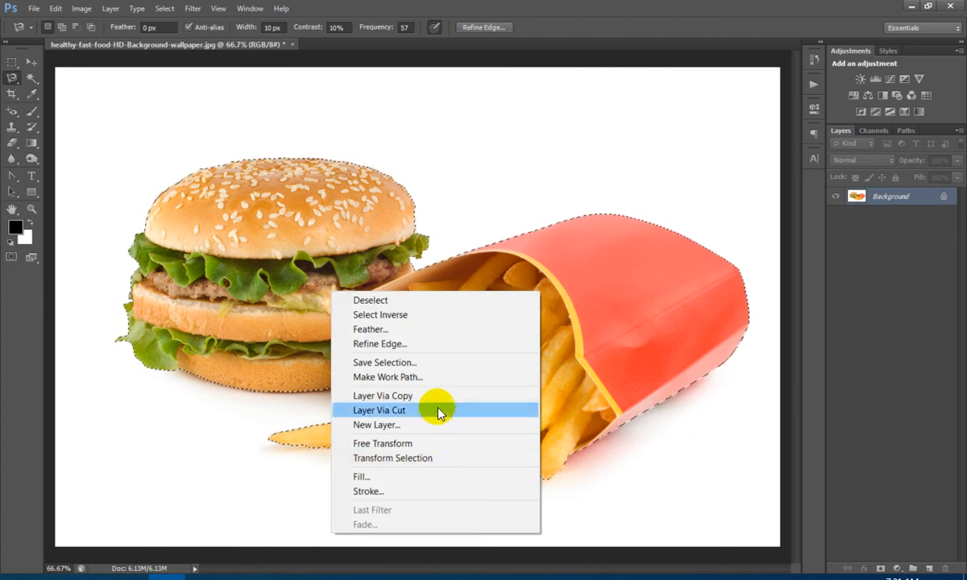
{"action": "left_click", "coordinate": [438, 397]}
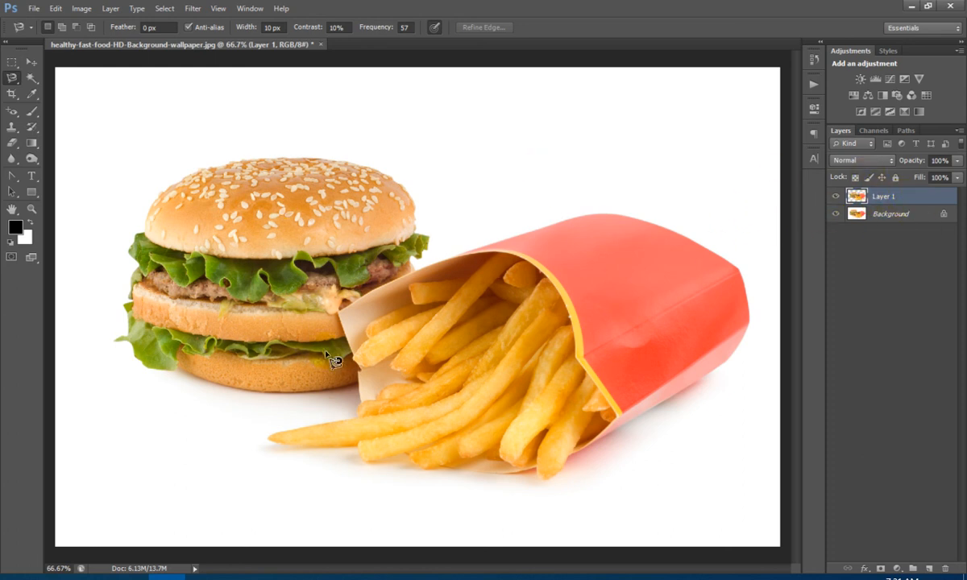
Duplicate Layer 1 within the same document, keeping the suggested name.
{"action": "right_click", "coordinate": [884, 201]}
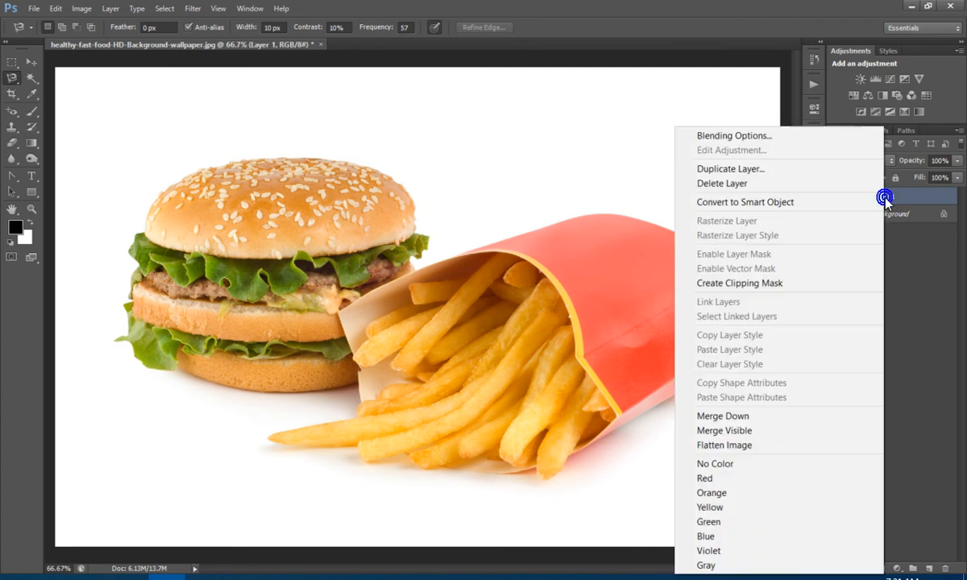
{"action": "left_click", "coordinate": [779, 173]}
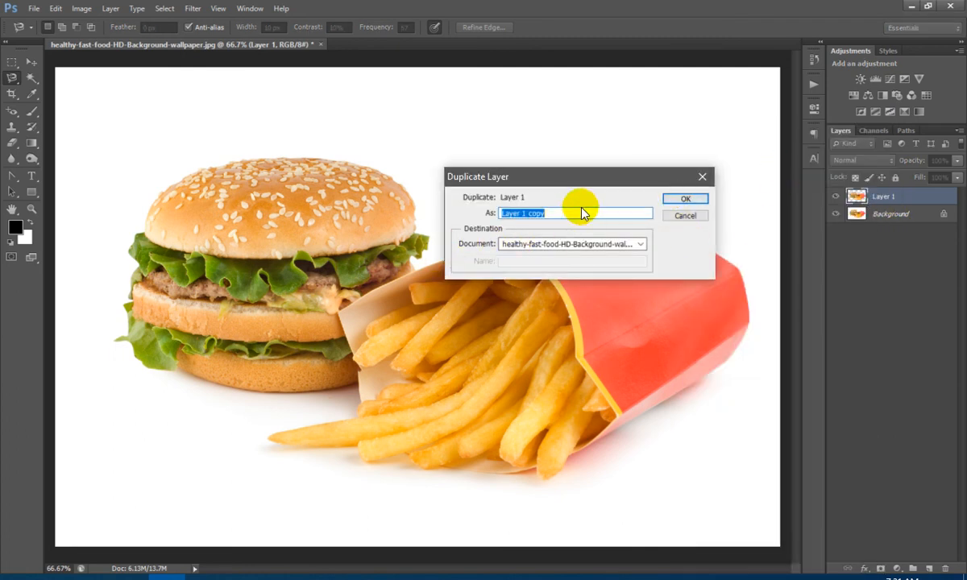
{"action": "left_click", "coordinate": [686, 198]}
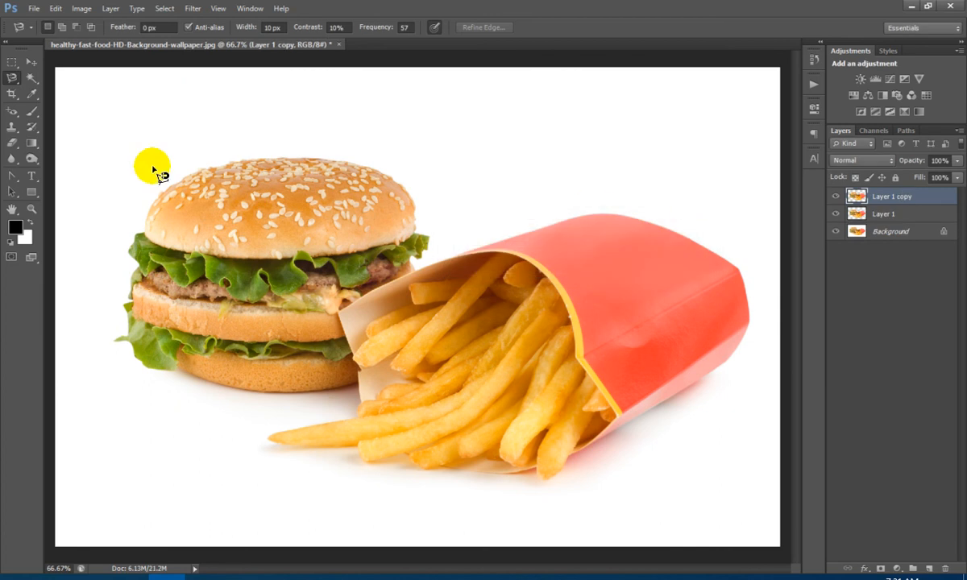
Move the duplicated burger and fries down and to the left so they overlap the original with the Move tool.
{"action": "left_click", "coordinate": [31, 61]}
{"action": "left_click_drag", "start_coordinate": [406, 250], "coordinate": [388, 334]}
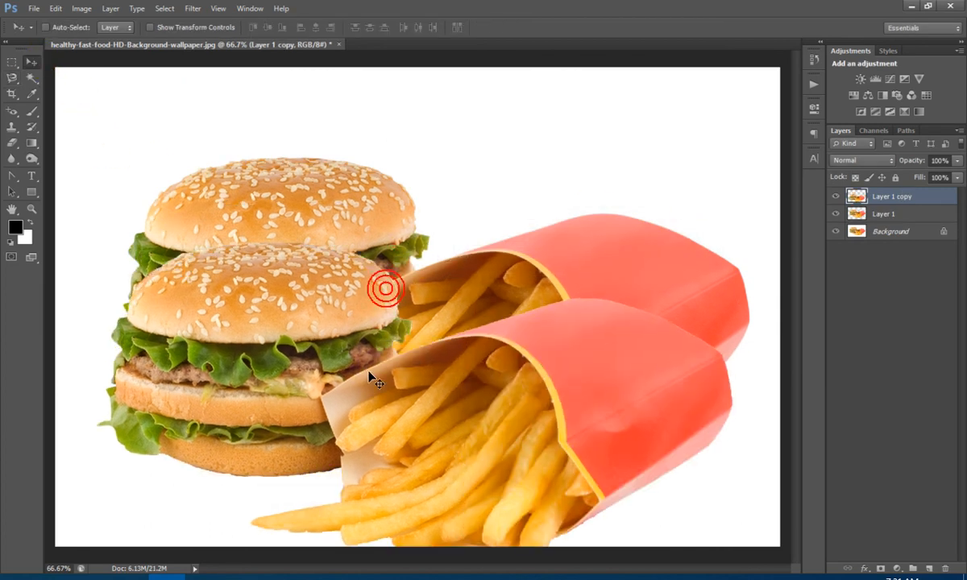
{"action": "left_click_drag", "start_coordinate": [546, 385], "coordinate": [470, 378]}
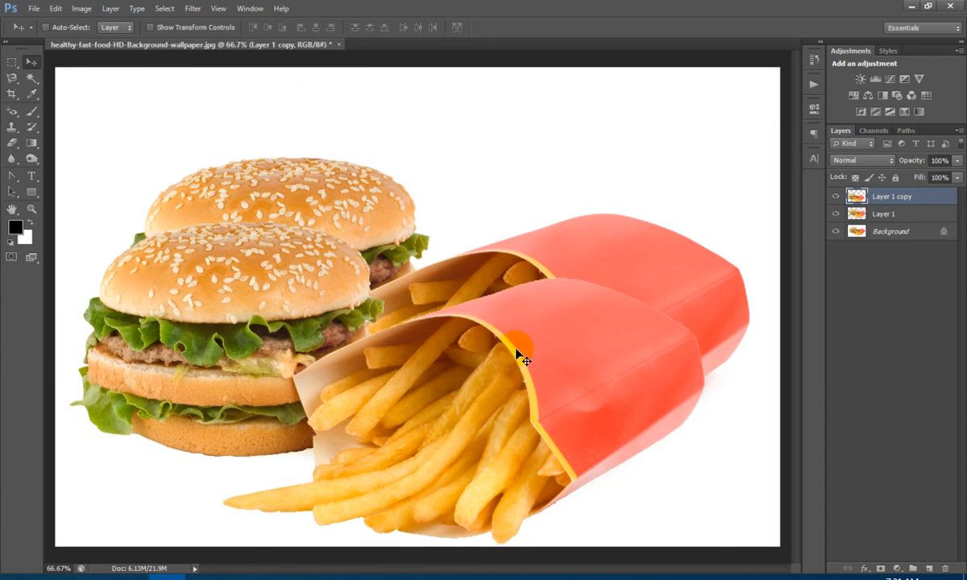